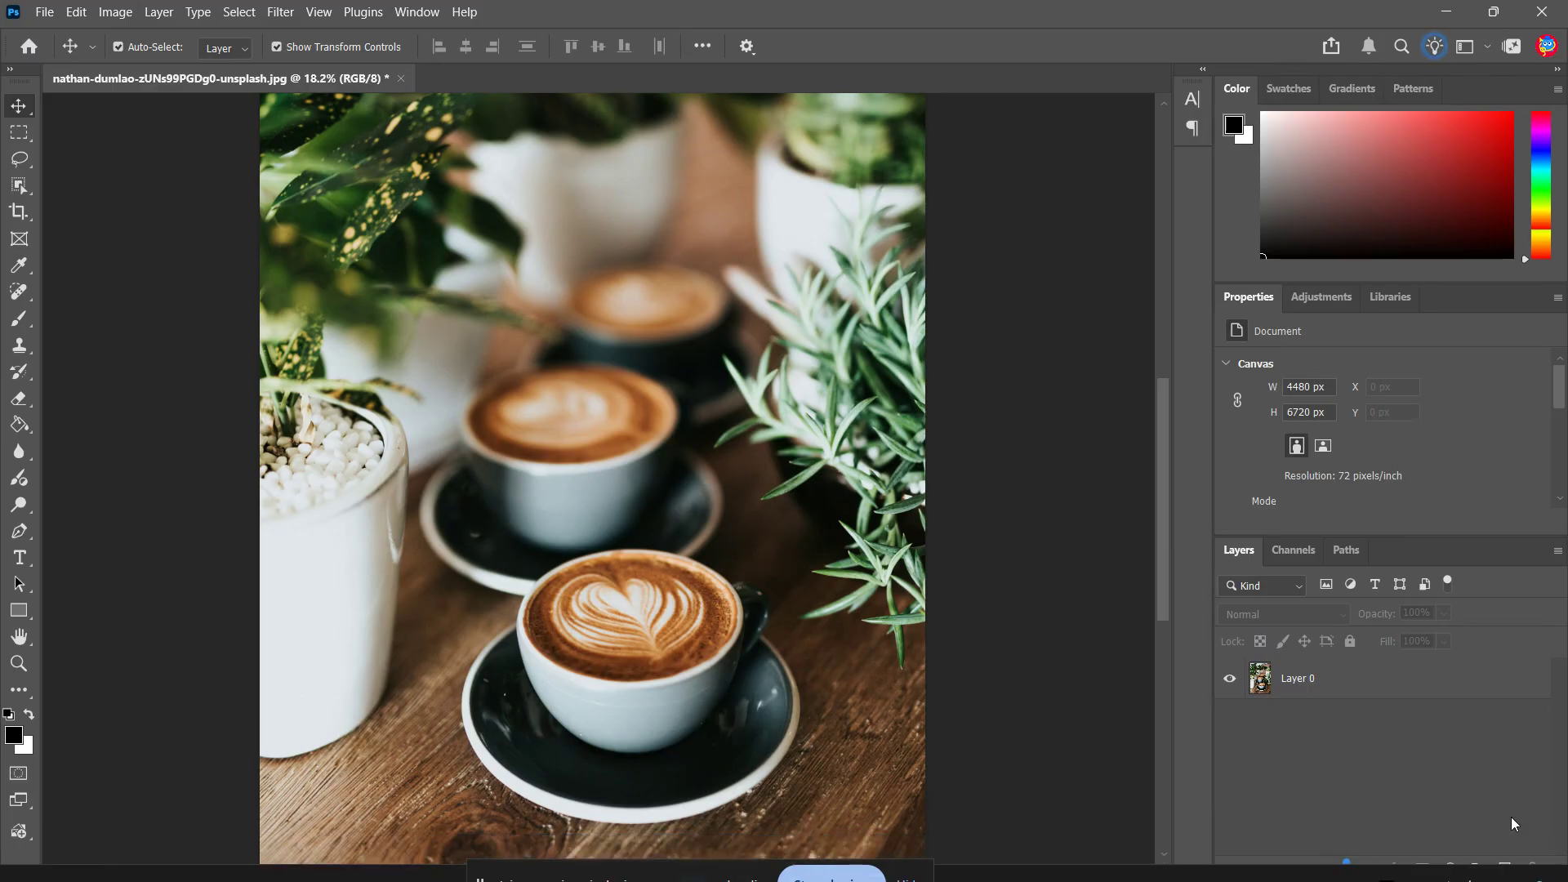
# Add a new layer filled with black above the photo and set its blend mode to Screen
pyautogui.click(1506, 868)
pyautogui.click(1462, 725)
pyautogui.click(1363, 686)
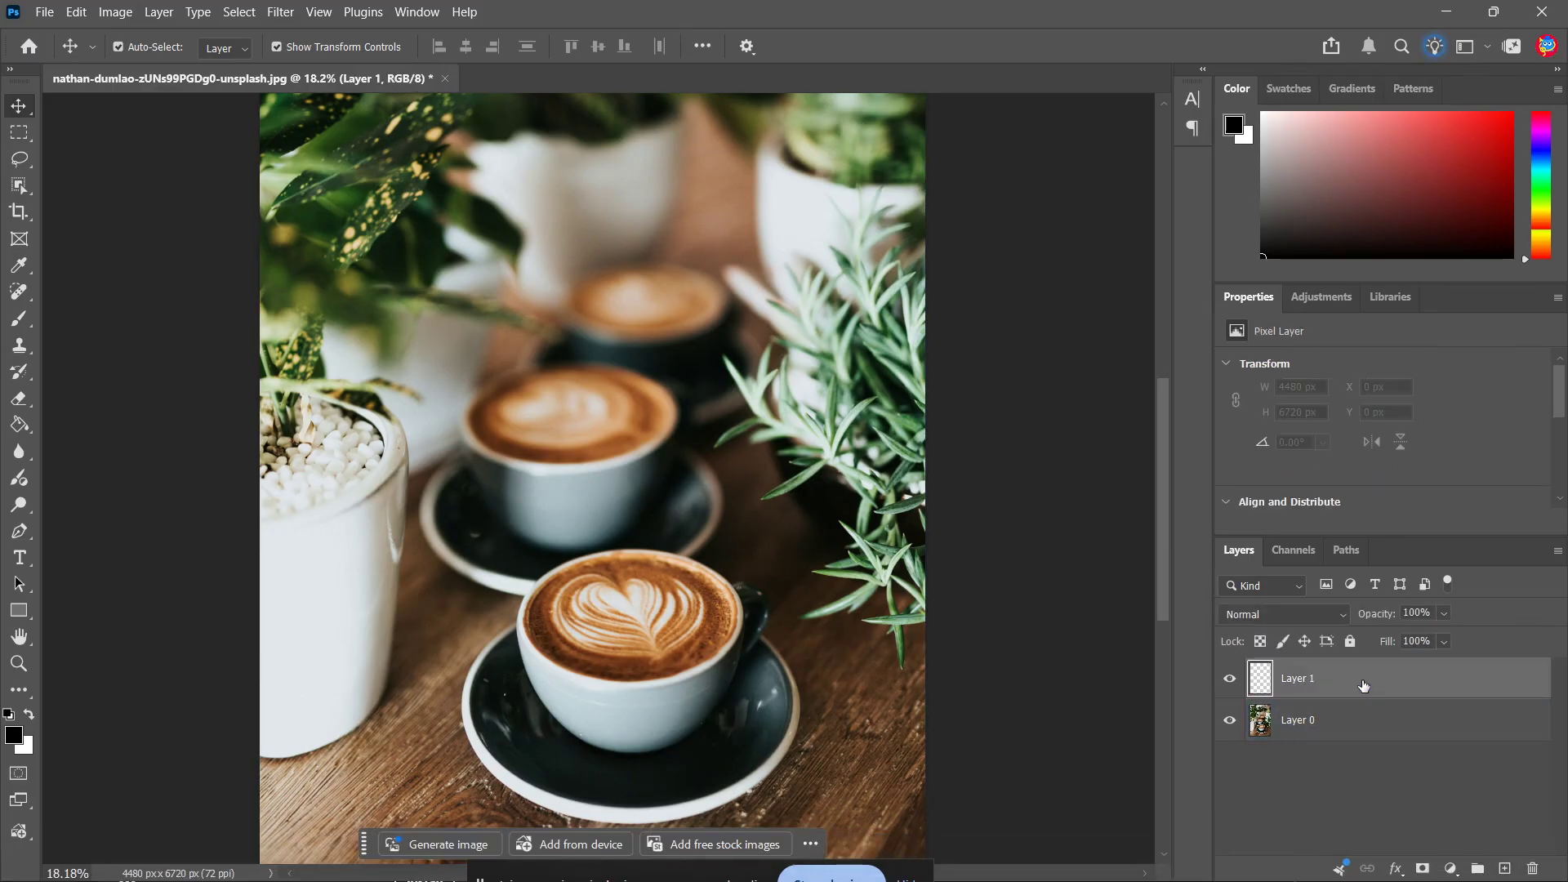
pyautogui.click(18, 424)
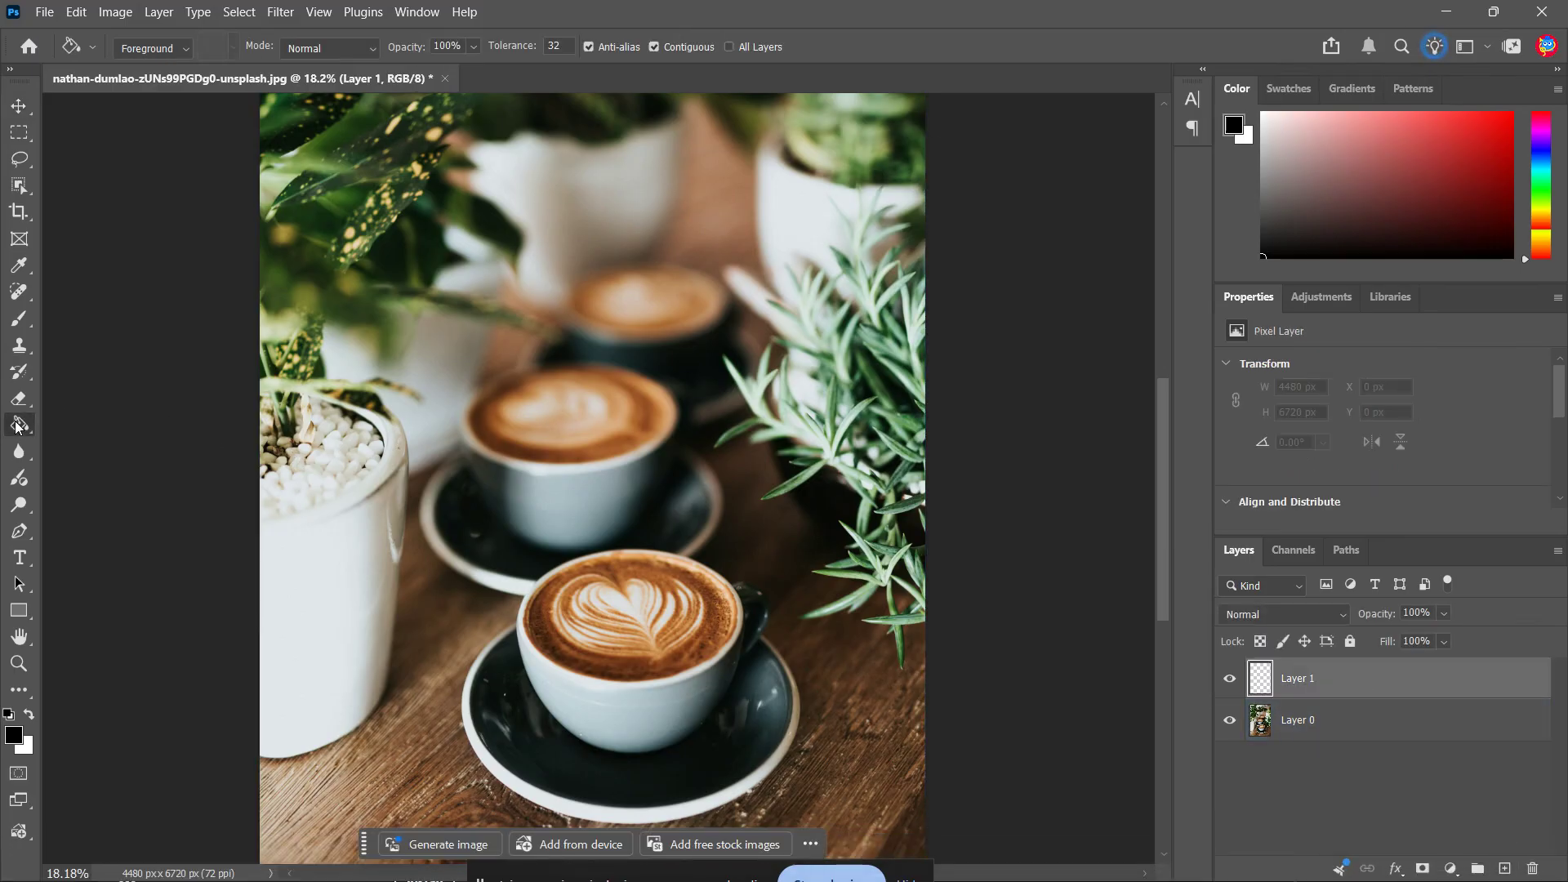
pyautogui.click(77, 441)
pyautogui.click(758, 554)
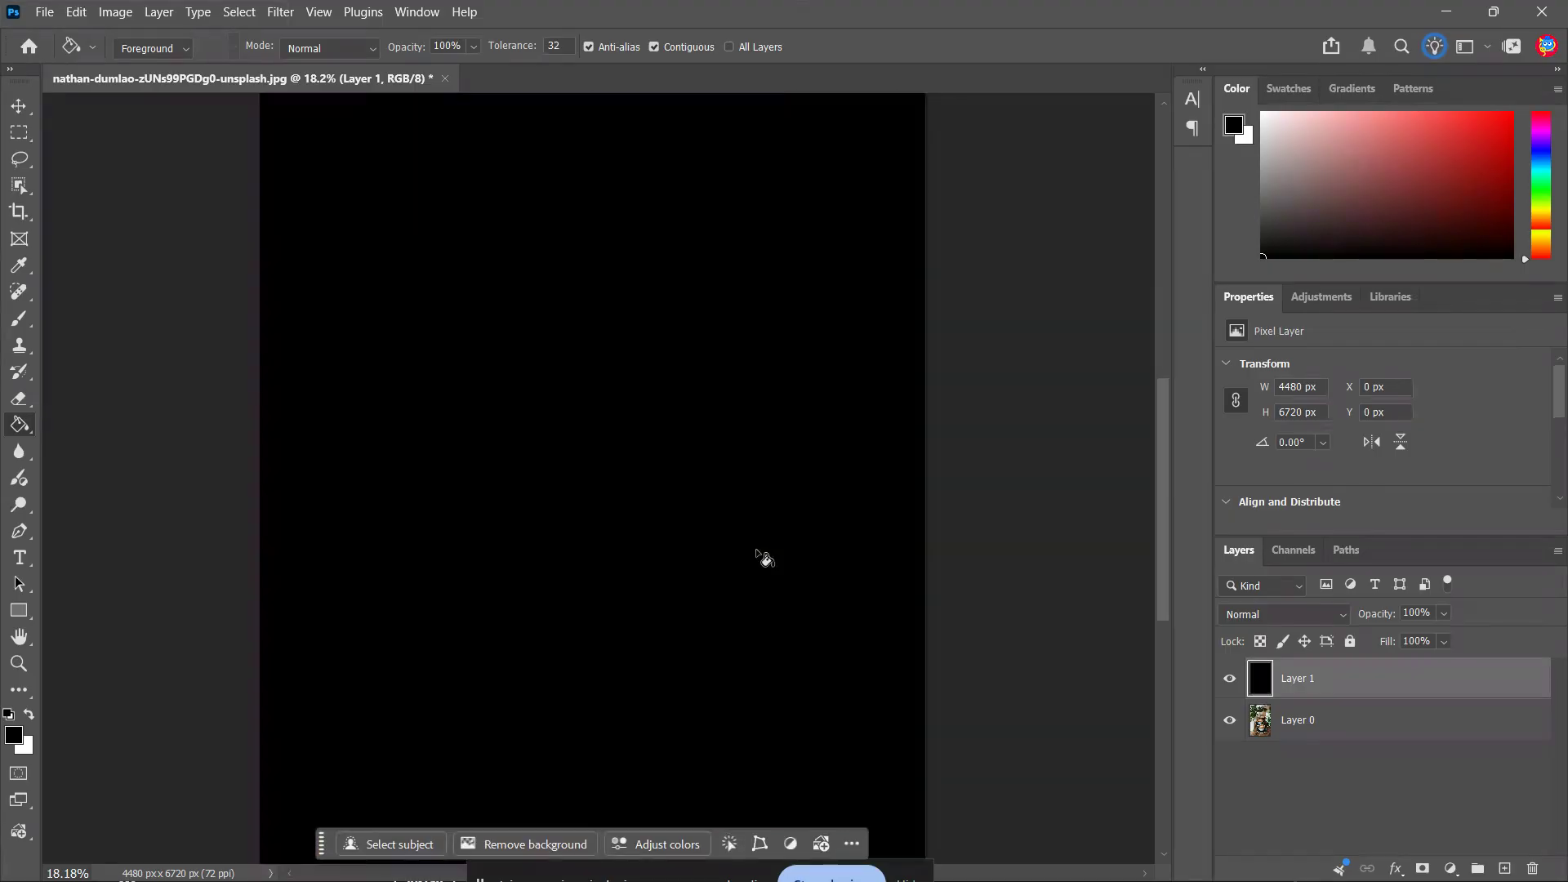
pyautogui.click(1338, 619)
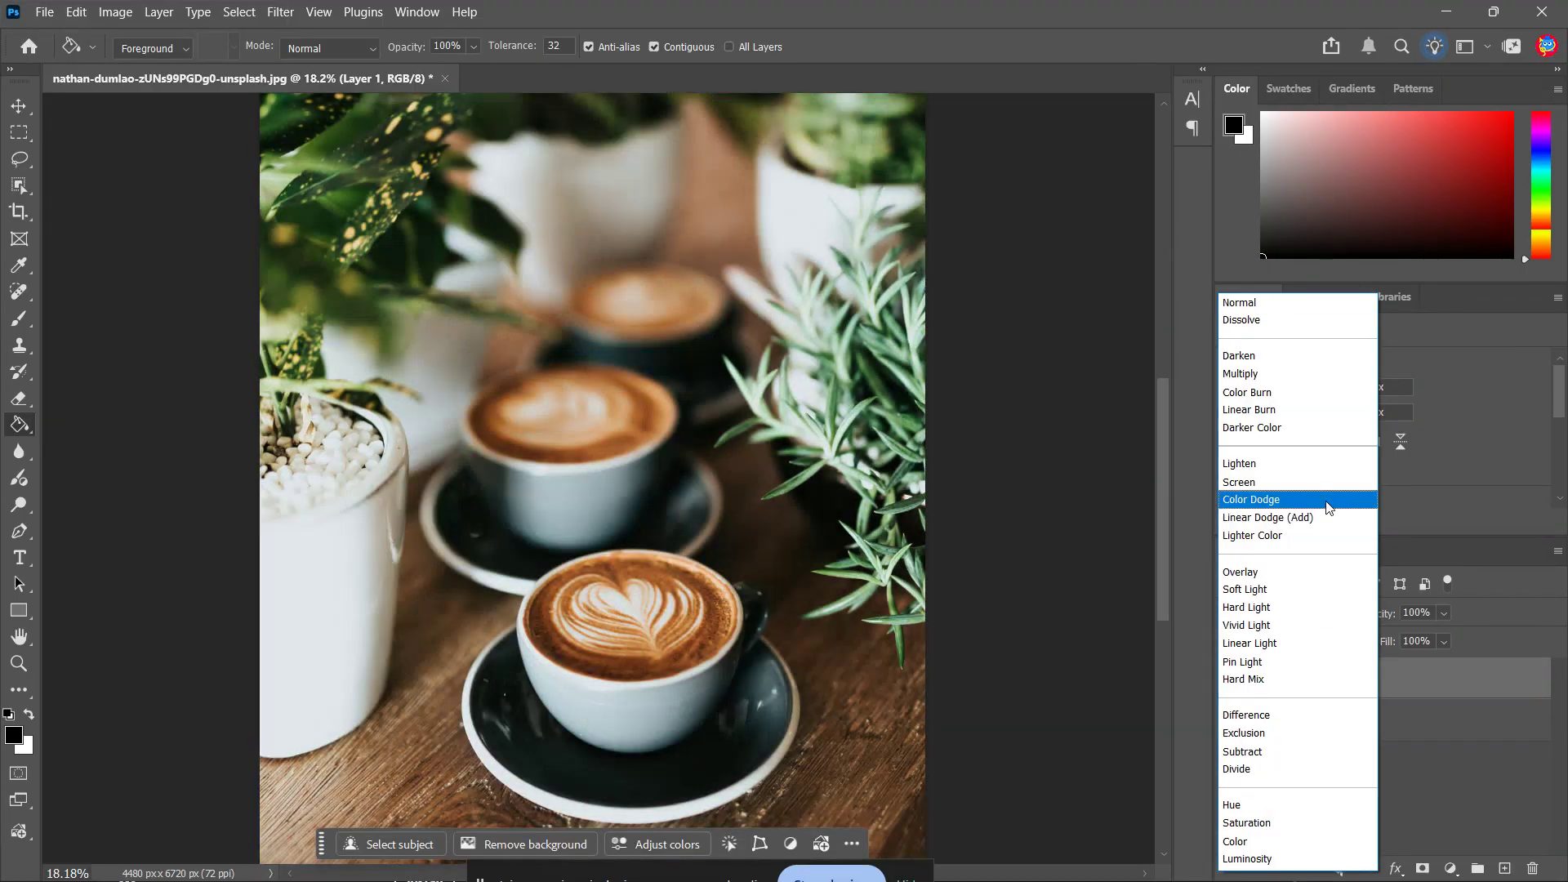
pyautogui.click(1316, 482)
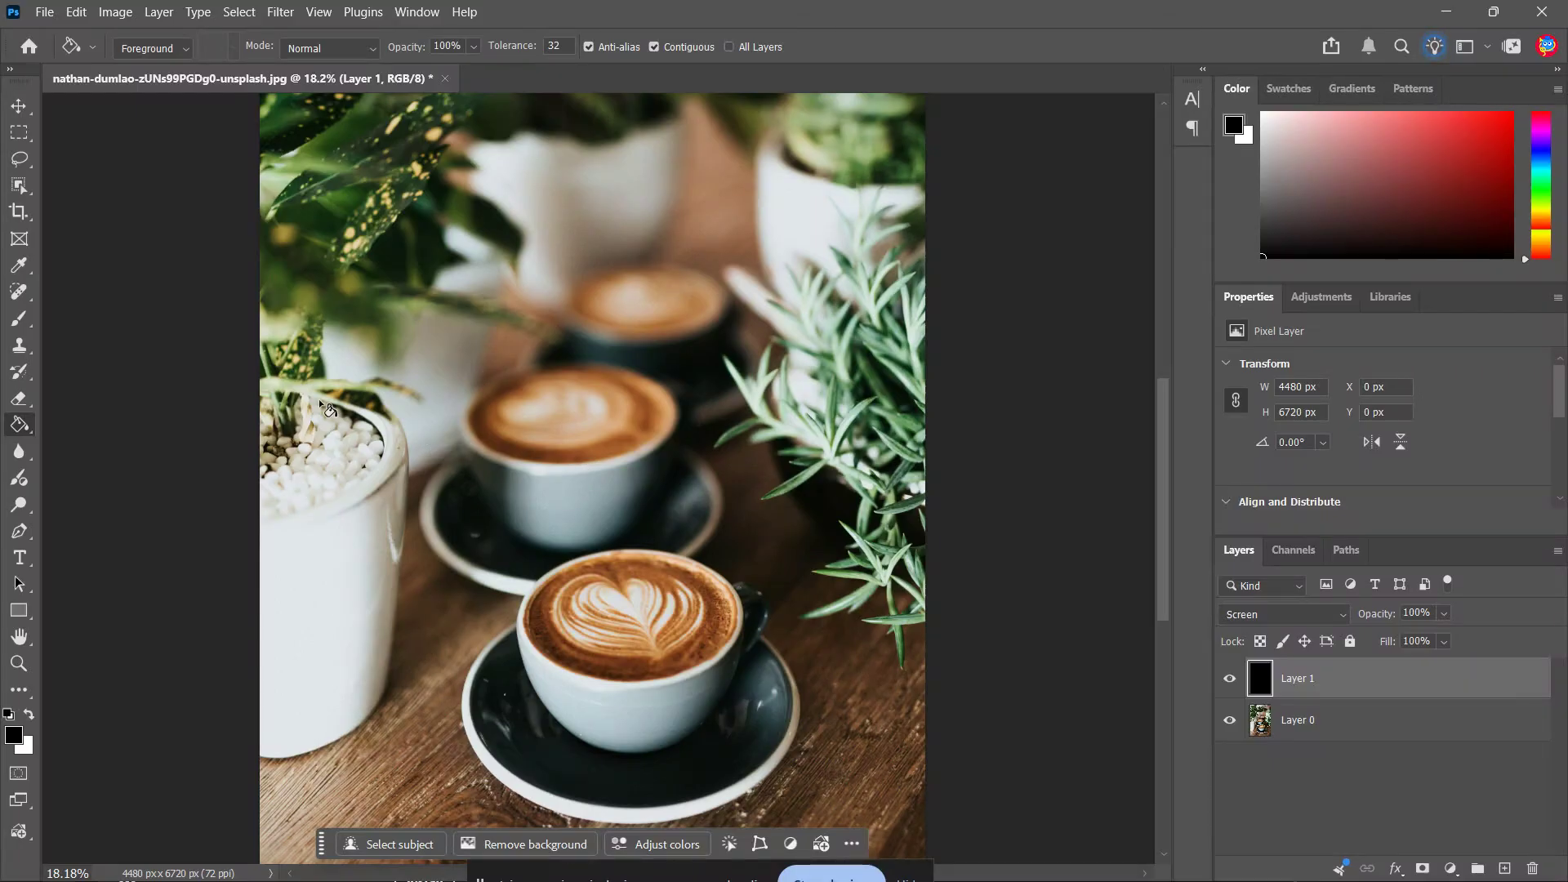
# Lasso a wavy smoke-shaped area about 1357 × 1468 px rising from the front cup's coffee over the middle cup
pyautogui.press('l')
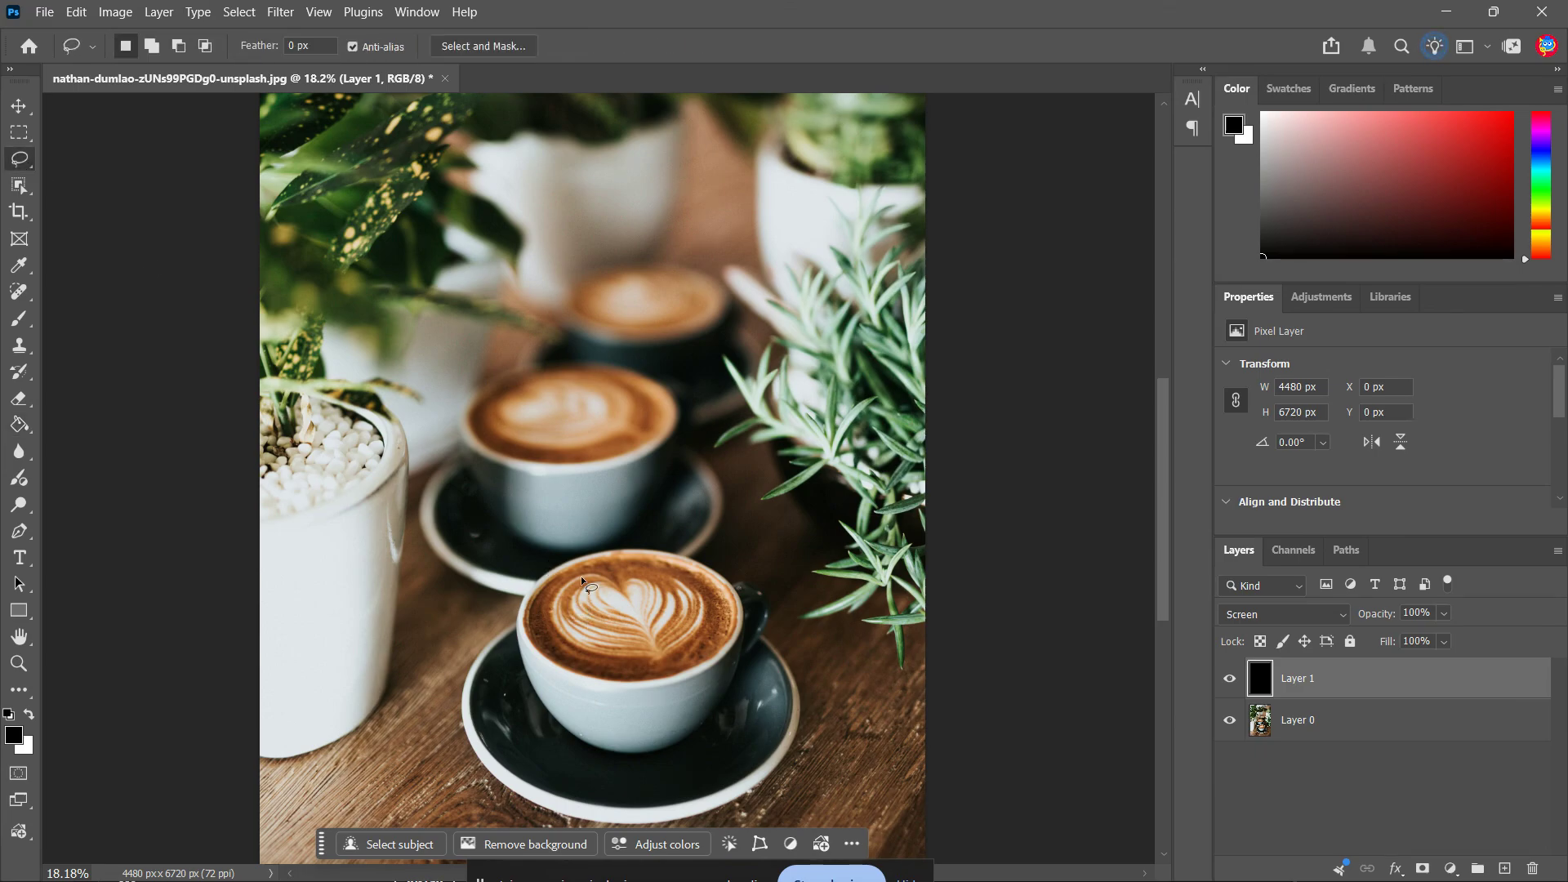
pyautogui.moveTo(558, 588); pyautogui.dragTo(557, 589)
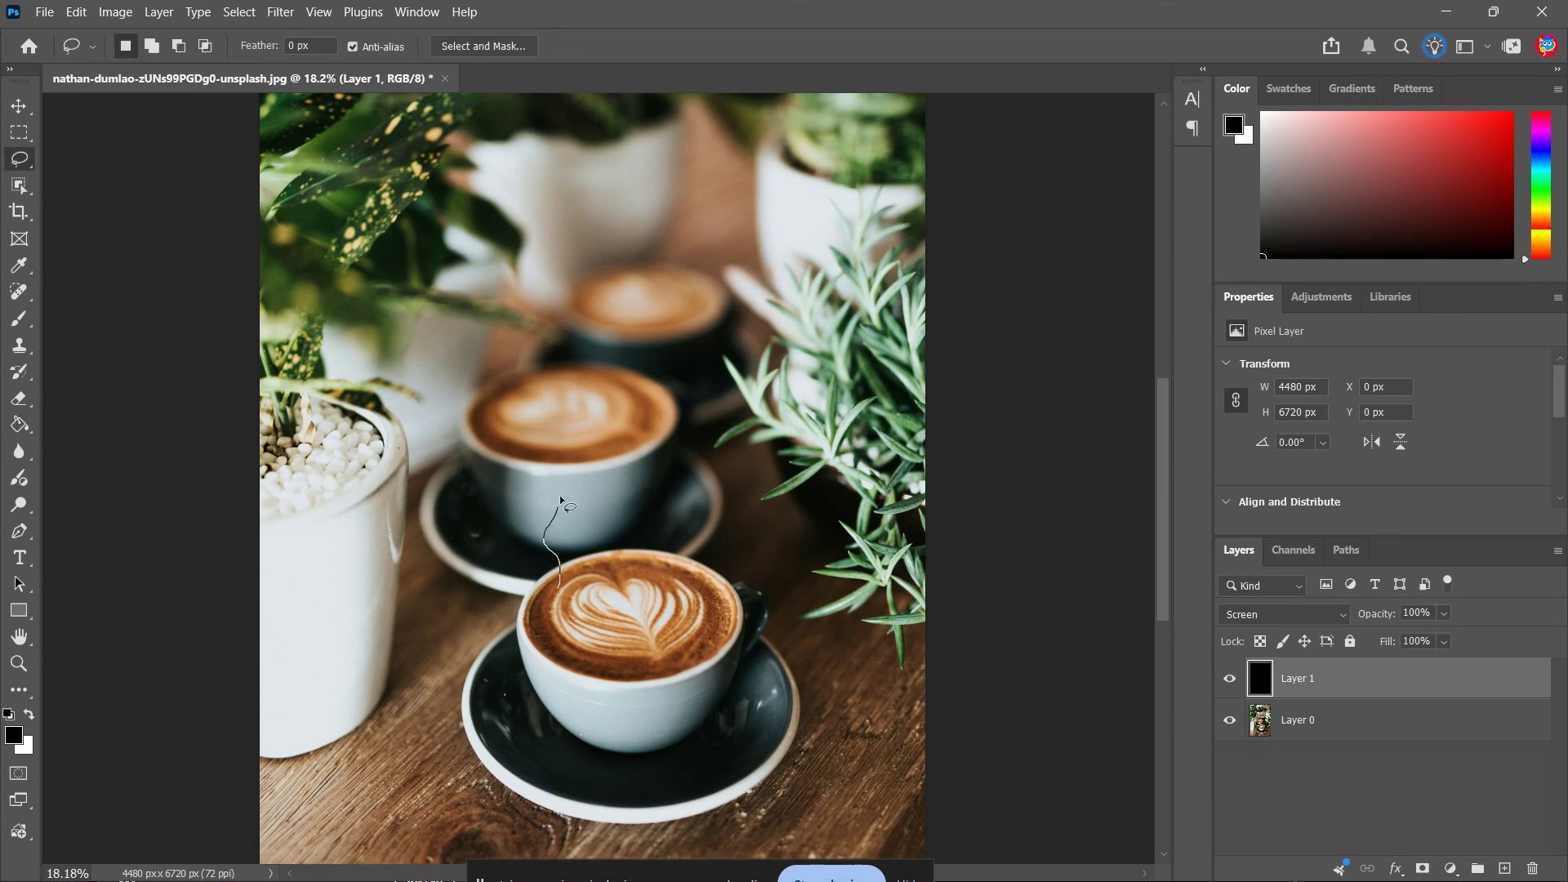
pyautogui.moveTo(560, 497); pyautogui.dragTo(544, 427)
pyautogui.moveTo(733, 431)
pyautogui.mouseDown()
pyautogui.moveTo(741, 474)
pyautogui.moveTo(705, 529)
pyautogui.mouseUp()
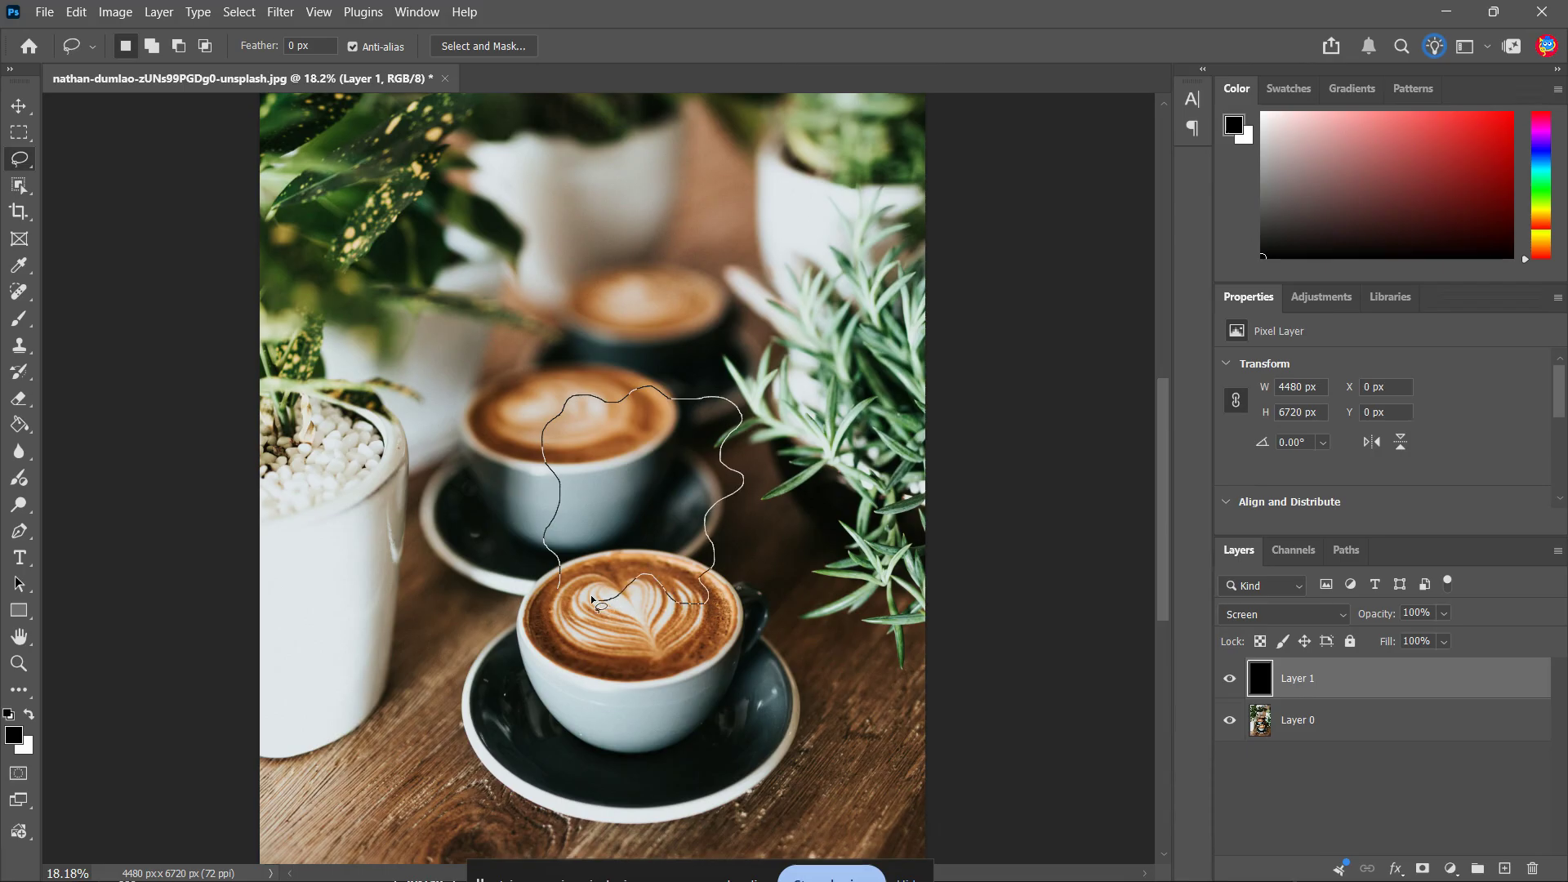
pyautogui.moveTo(556, 598); pyautogui.dragTo(560, 585)
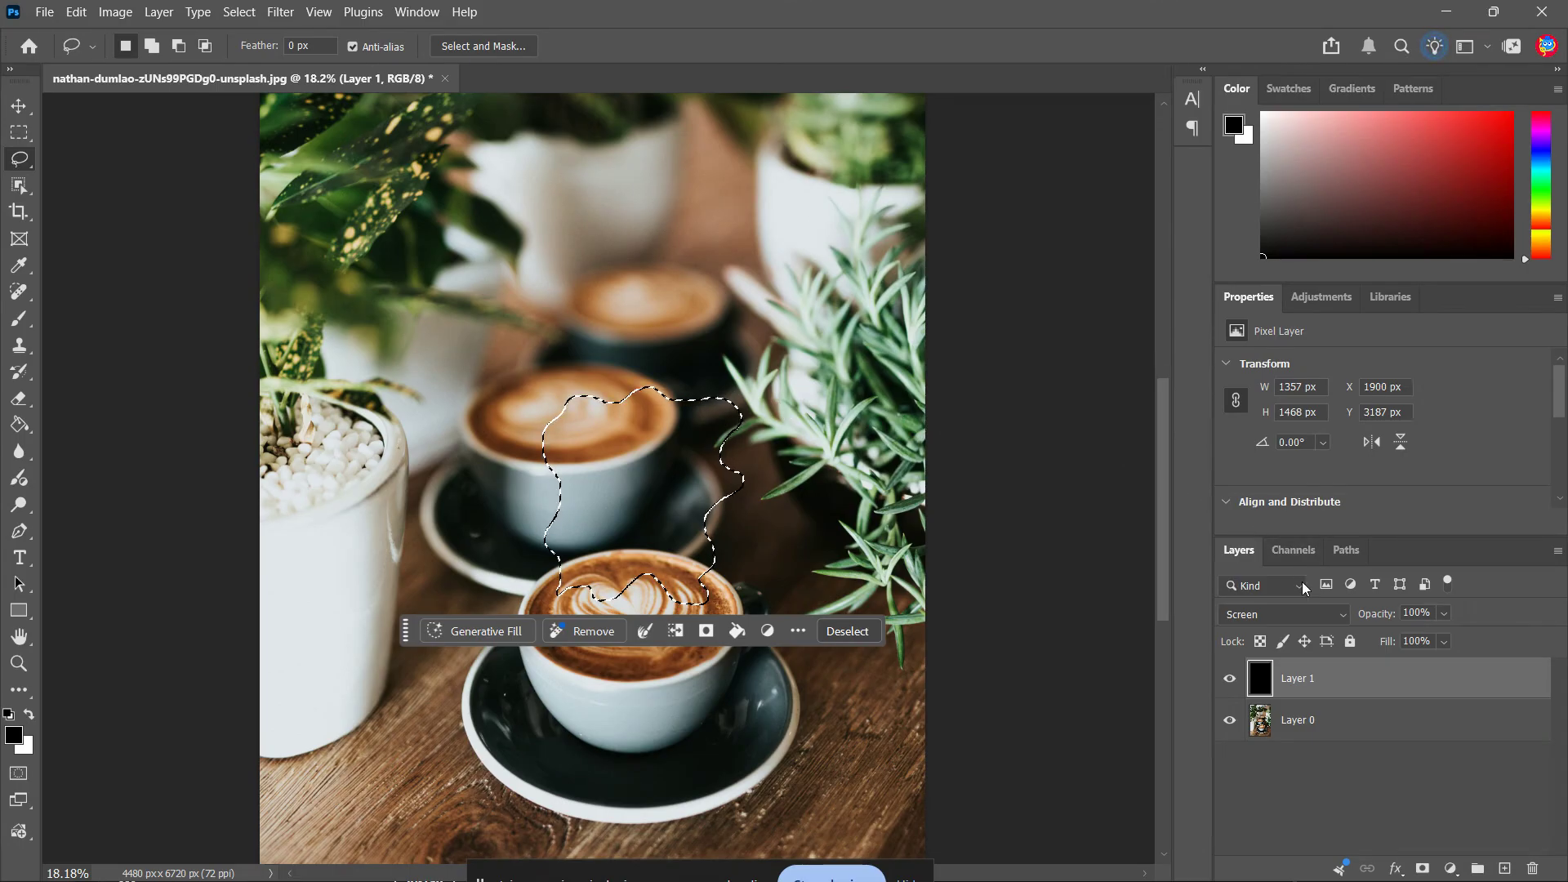
# Render Clouds inside the selection on the black layer, and clear the selection
pyautogui.click(288, 12)
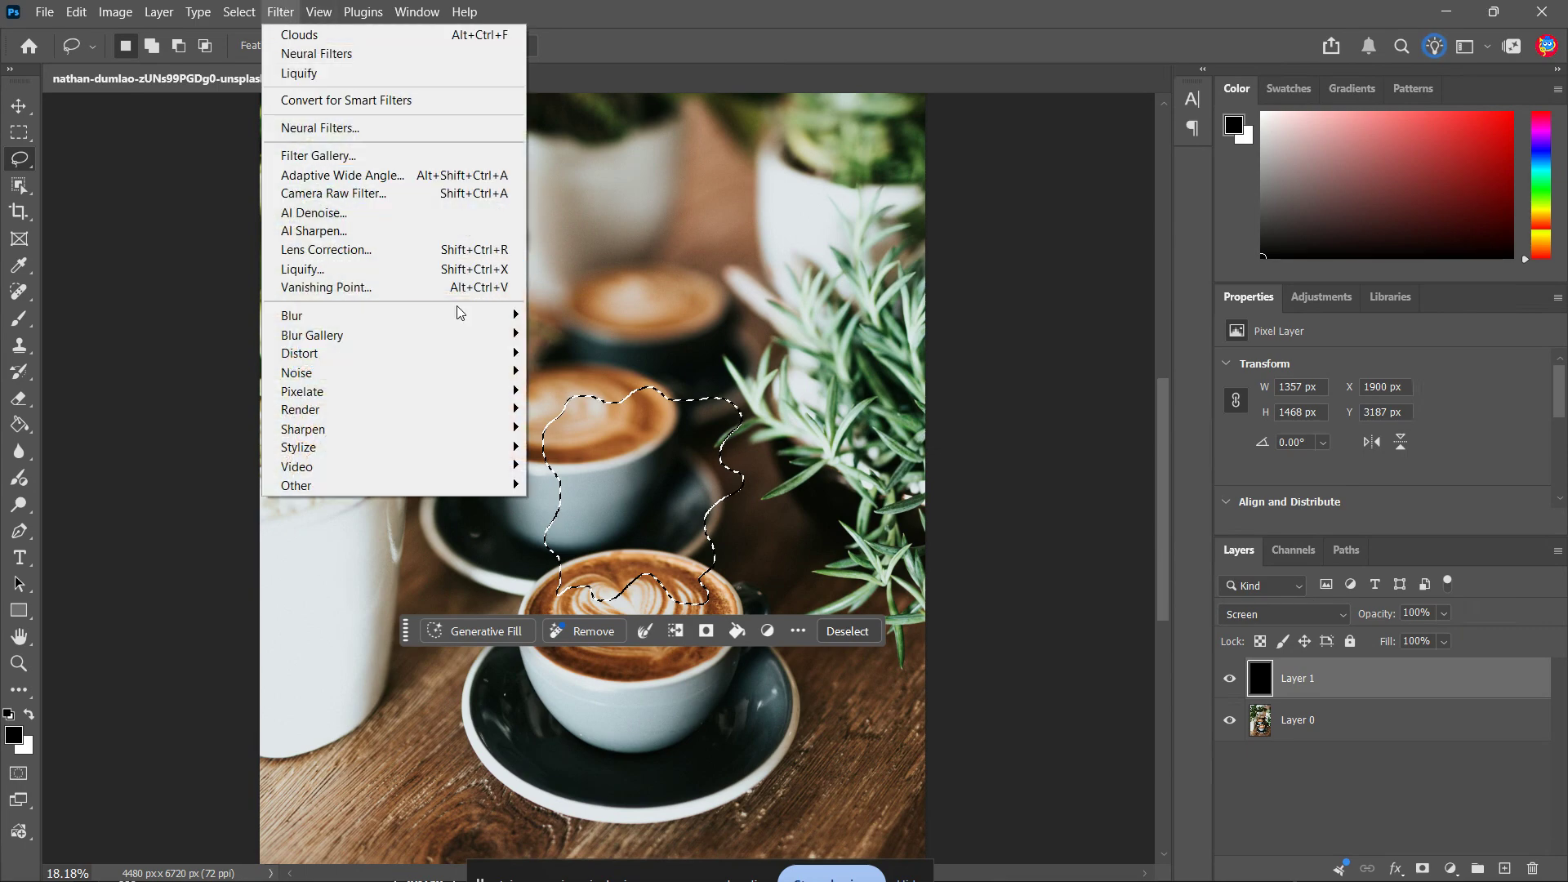
pyautogui.moveTo(524, 411)
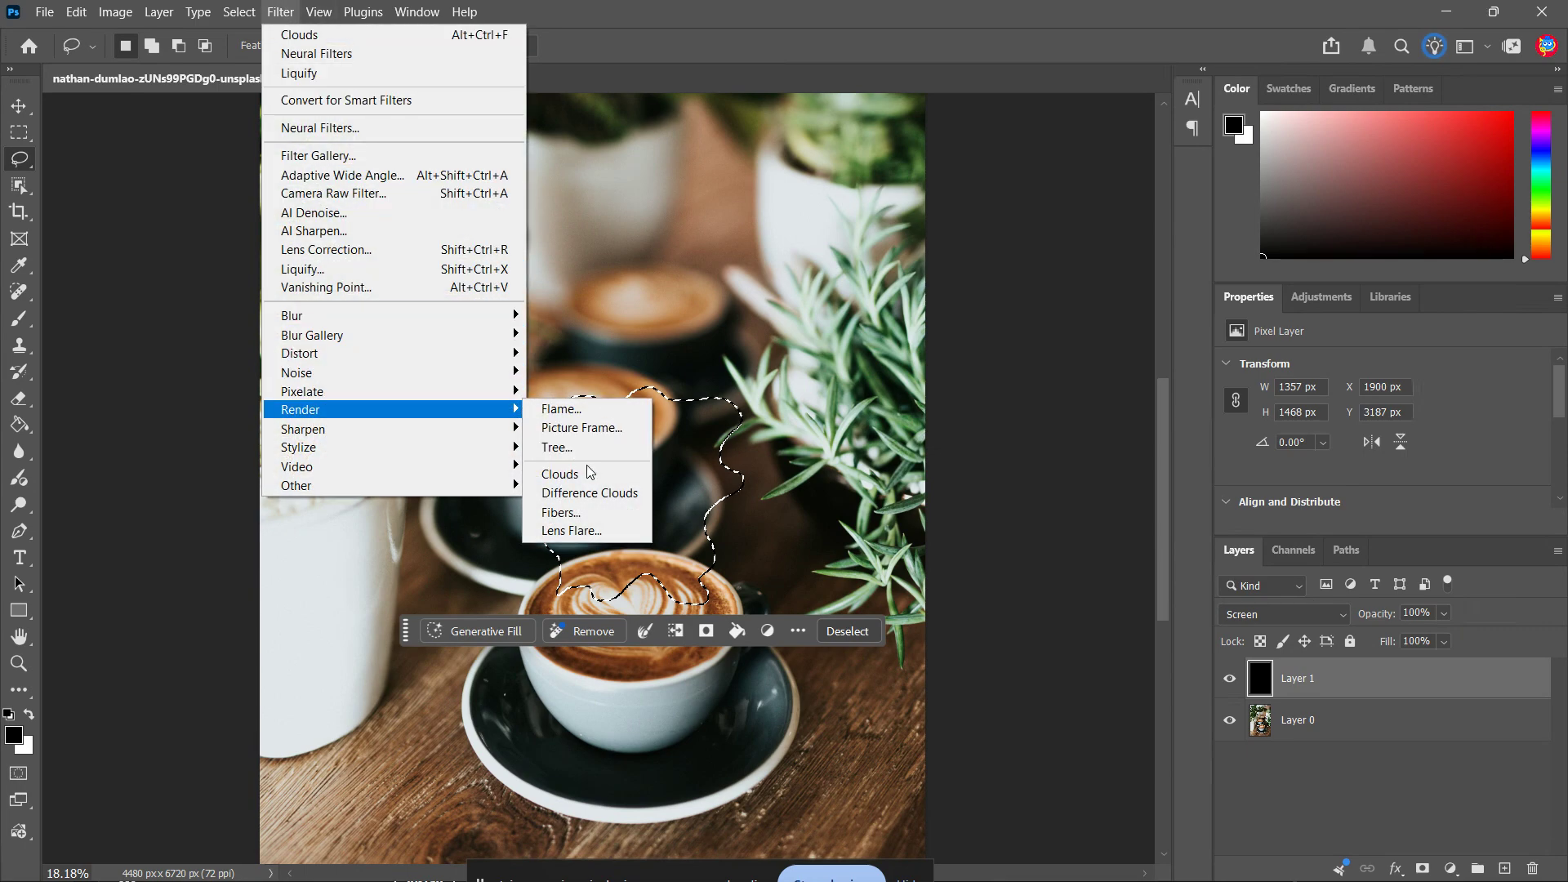
pyautogui.click(588, 471)
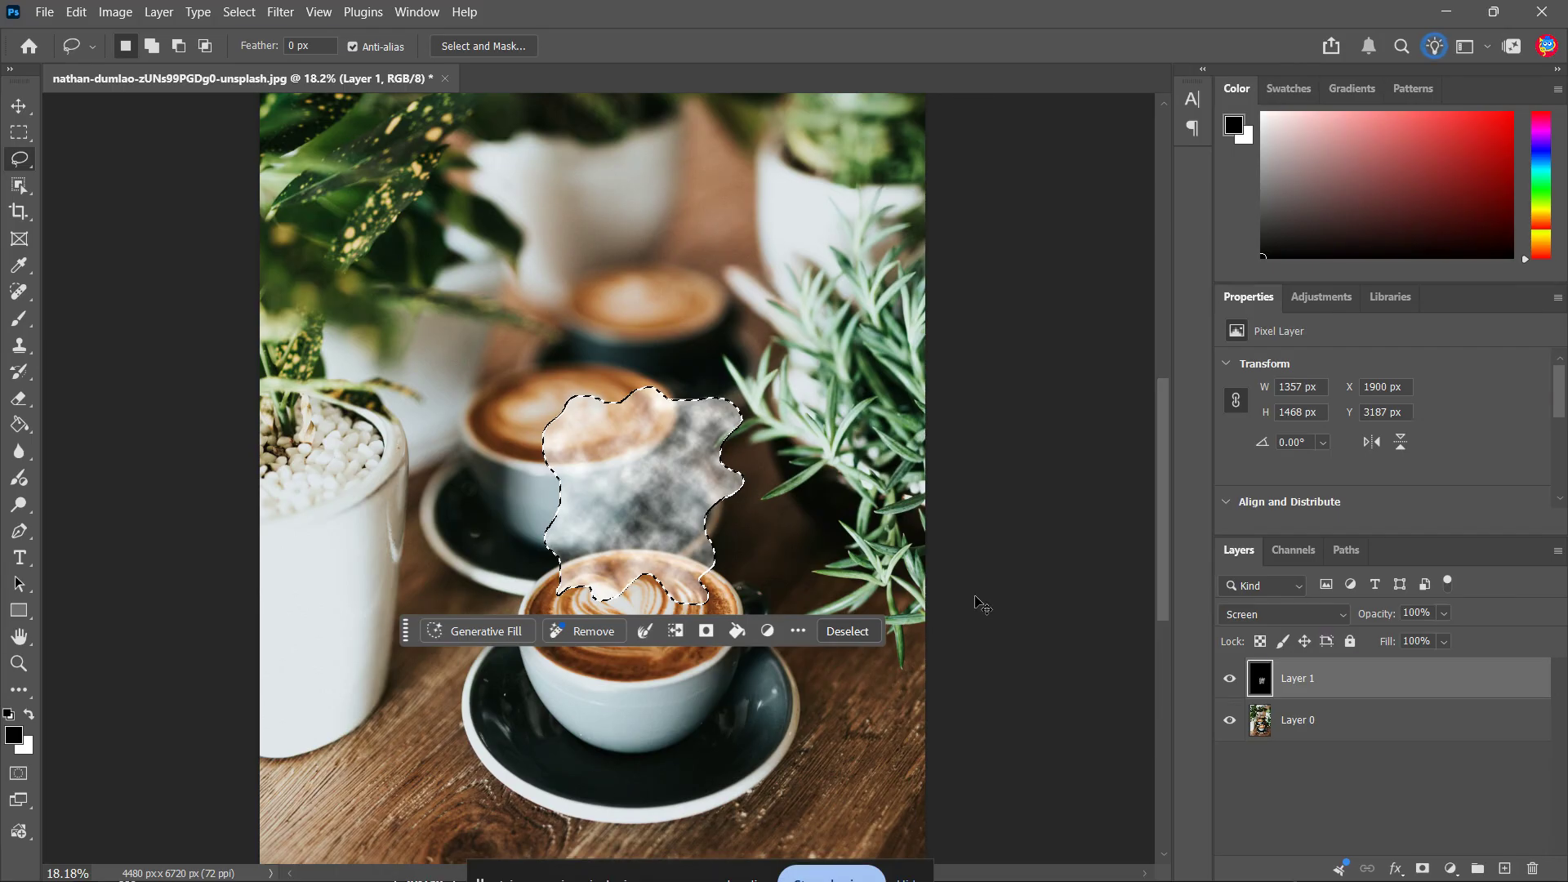
pyautogui.hotkey('ctrl', 'd')
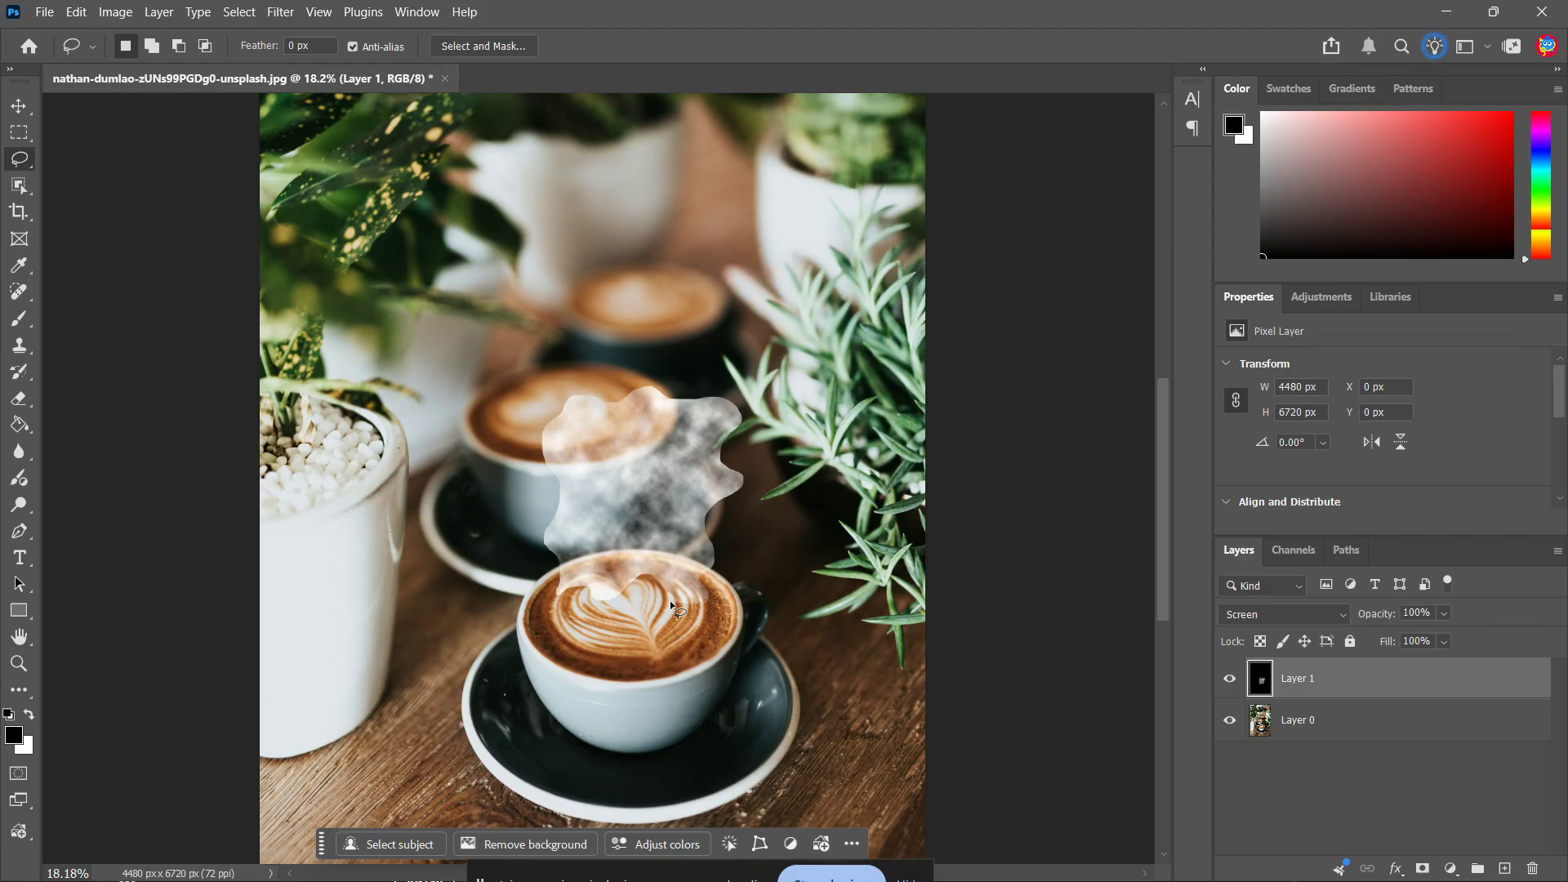
# Apply a Gaussian Blur with a 20-pixel radius to the clouds layer
pyautogui.click(280, 11)
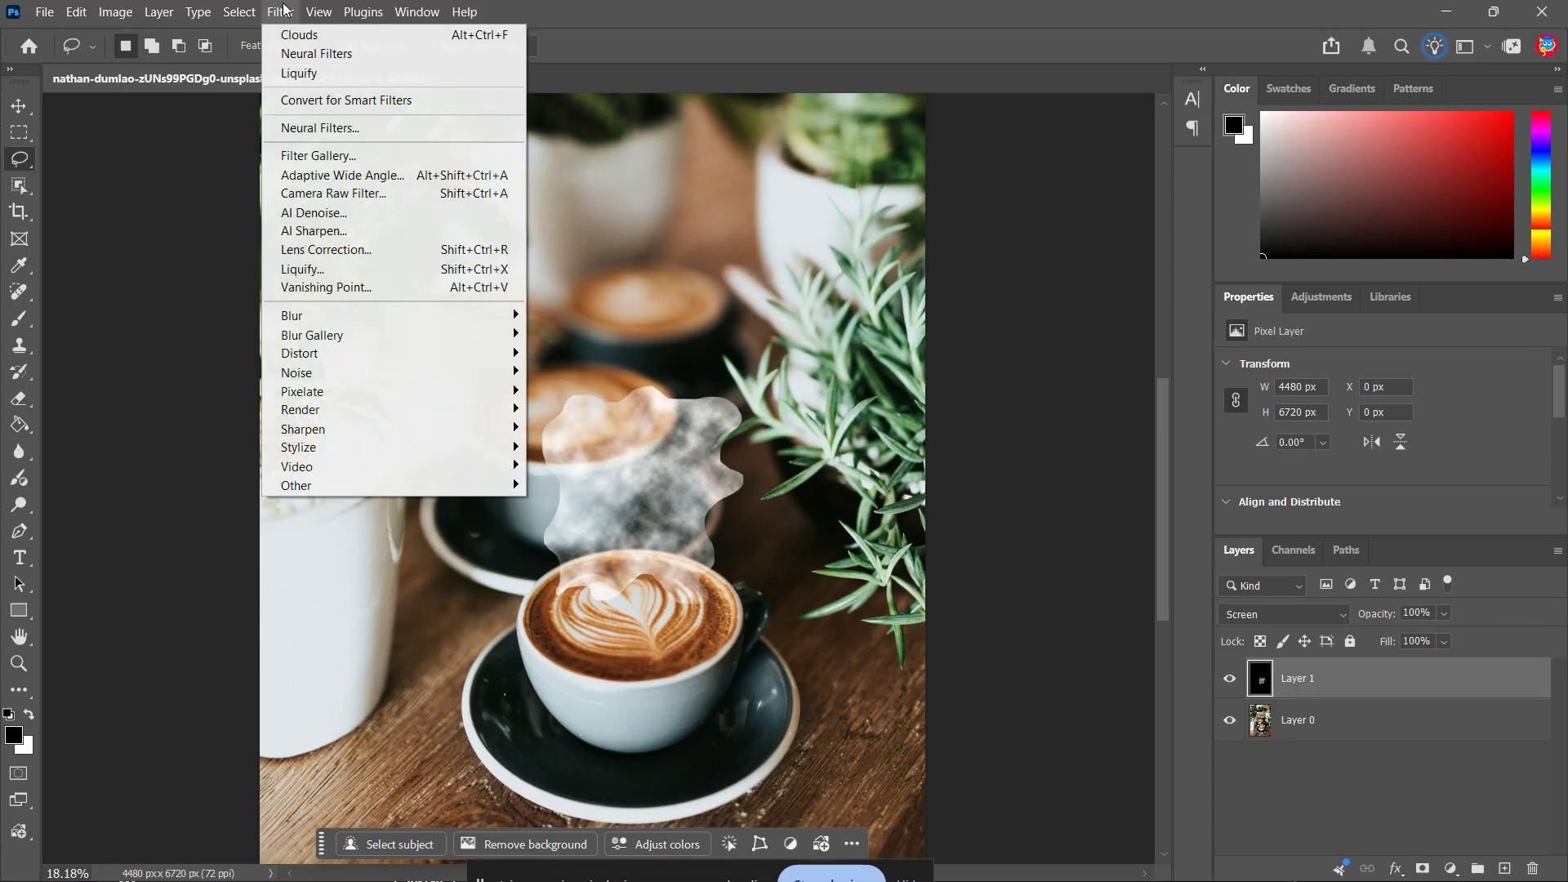
pyautogui.moveTo(482, 315)
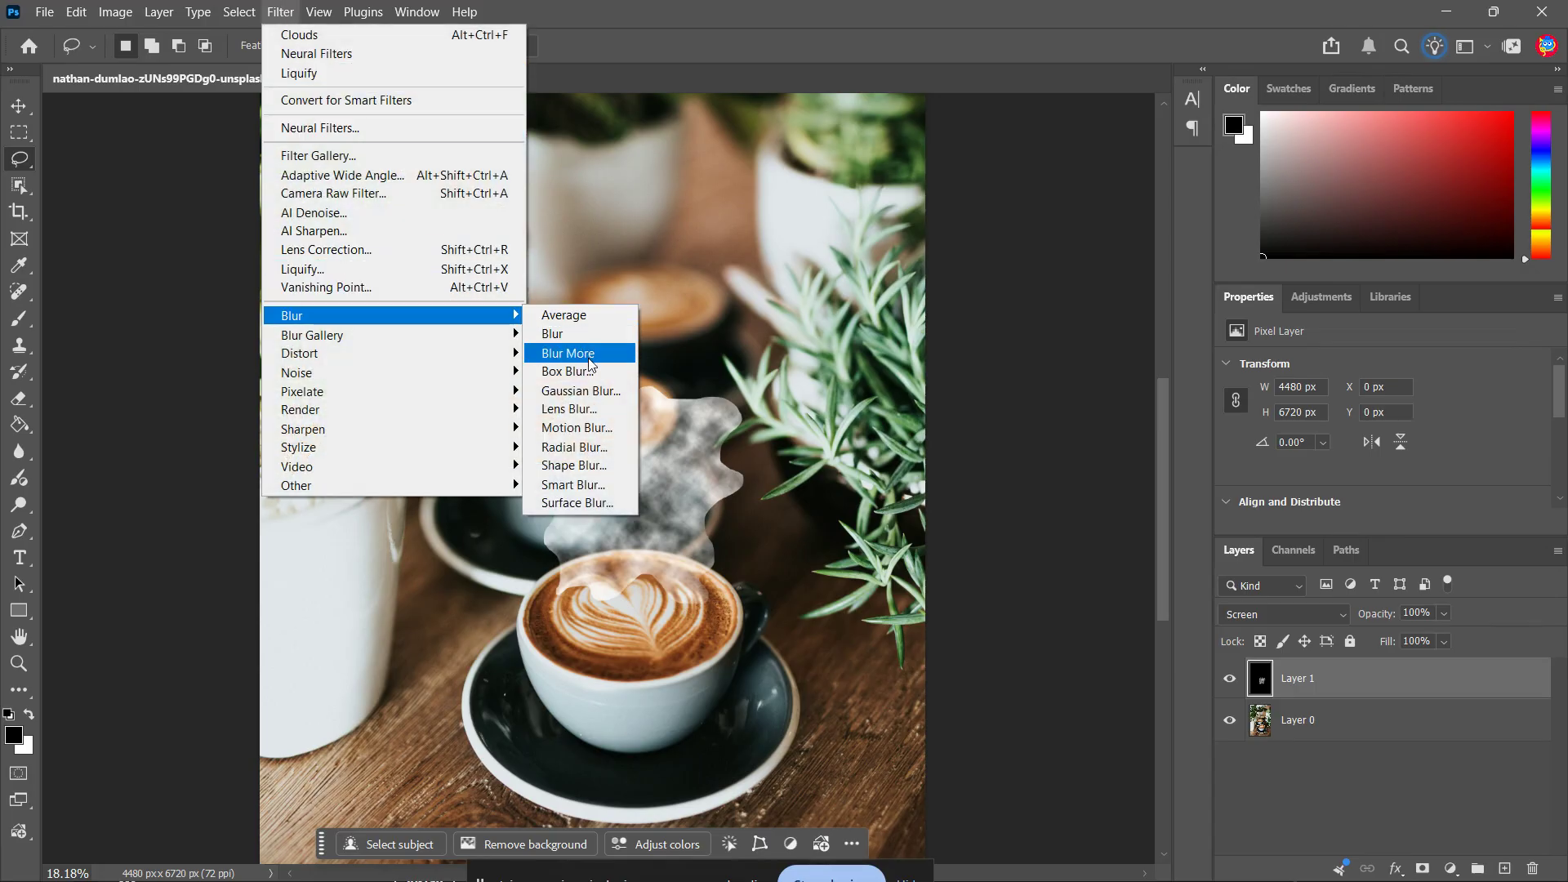
pyautogui.click(575, 392)
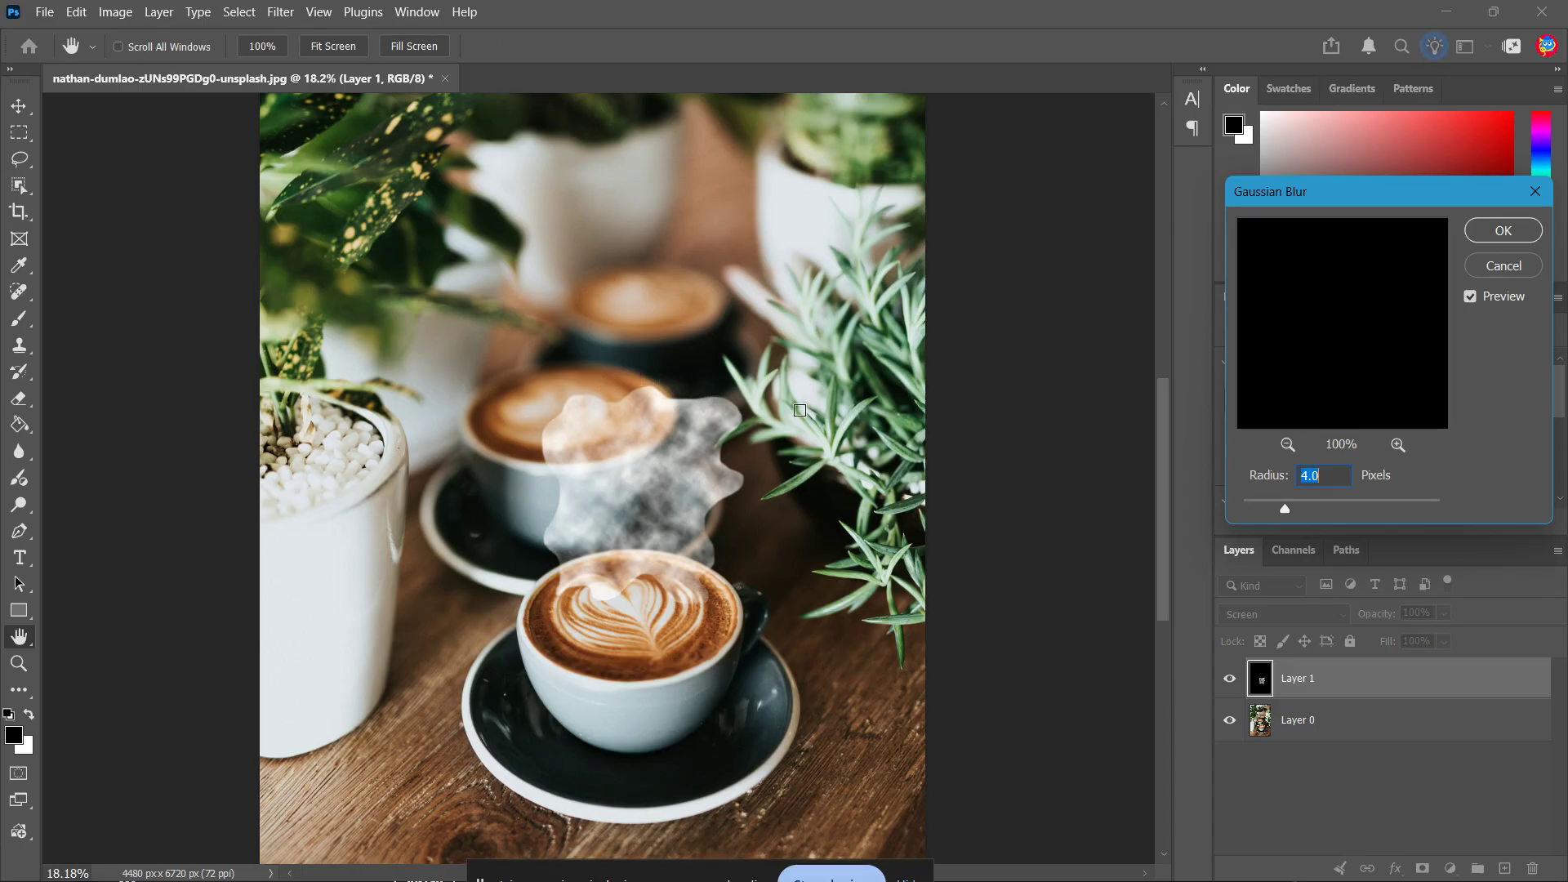
pyautogui.write('10')
pyautogui.hotkey('ctrl', 'a')
pyautogui.write('20')
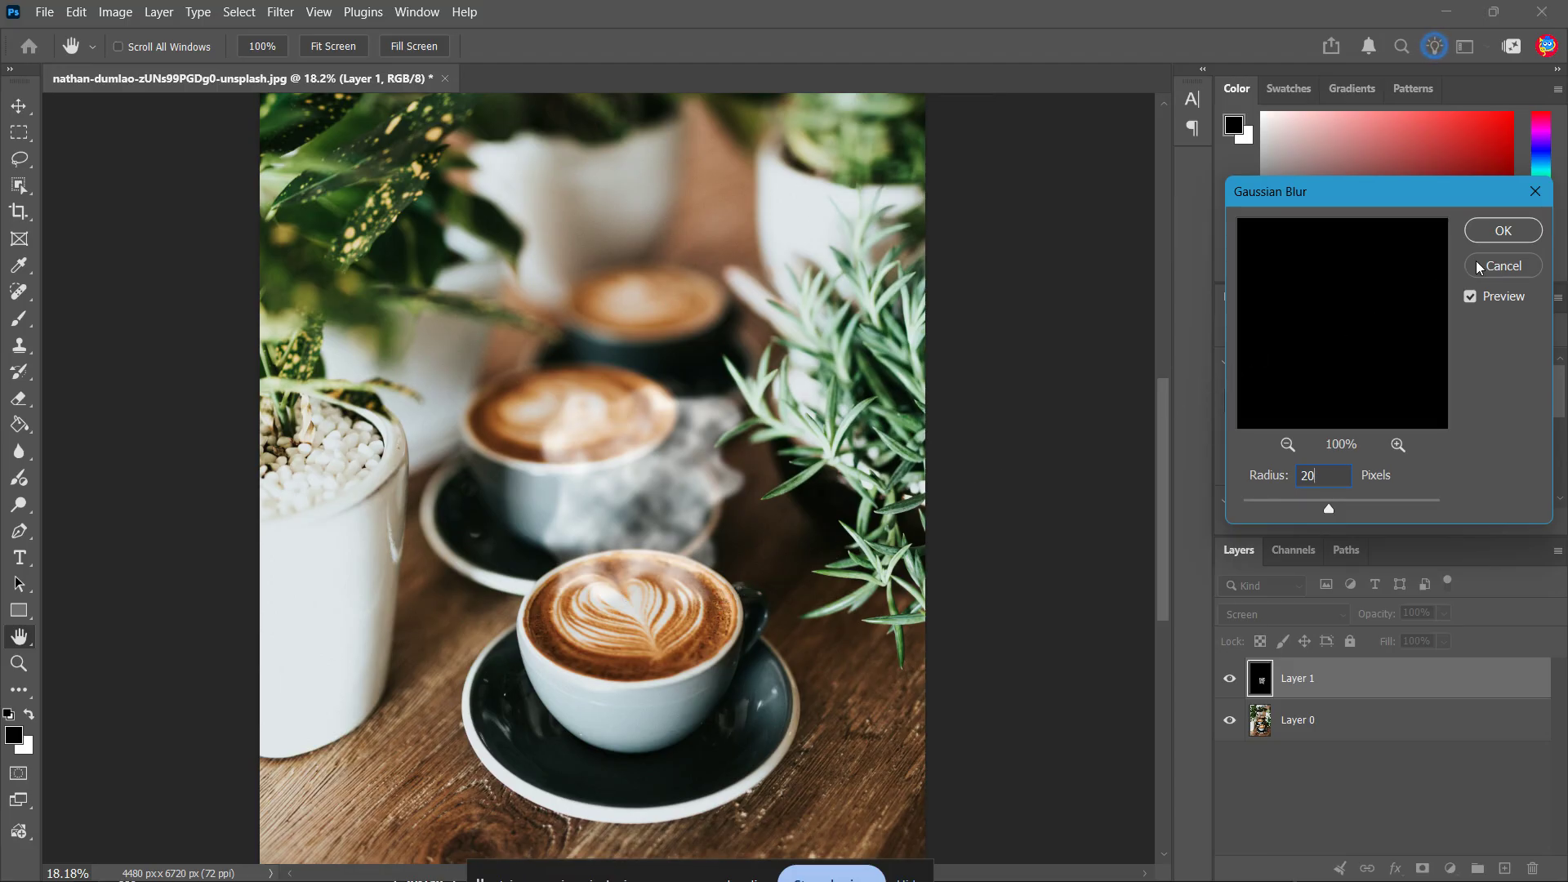
pyautogui.click(1499, 242)
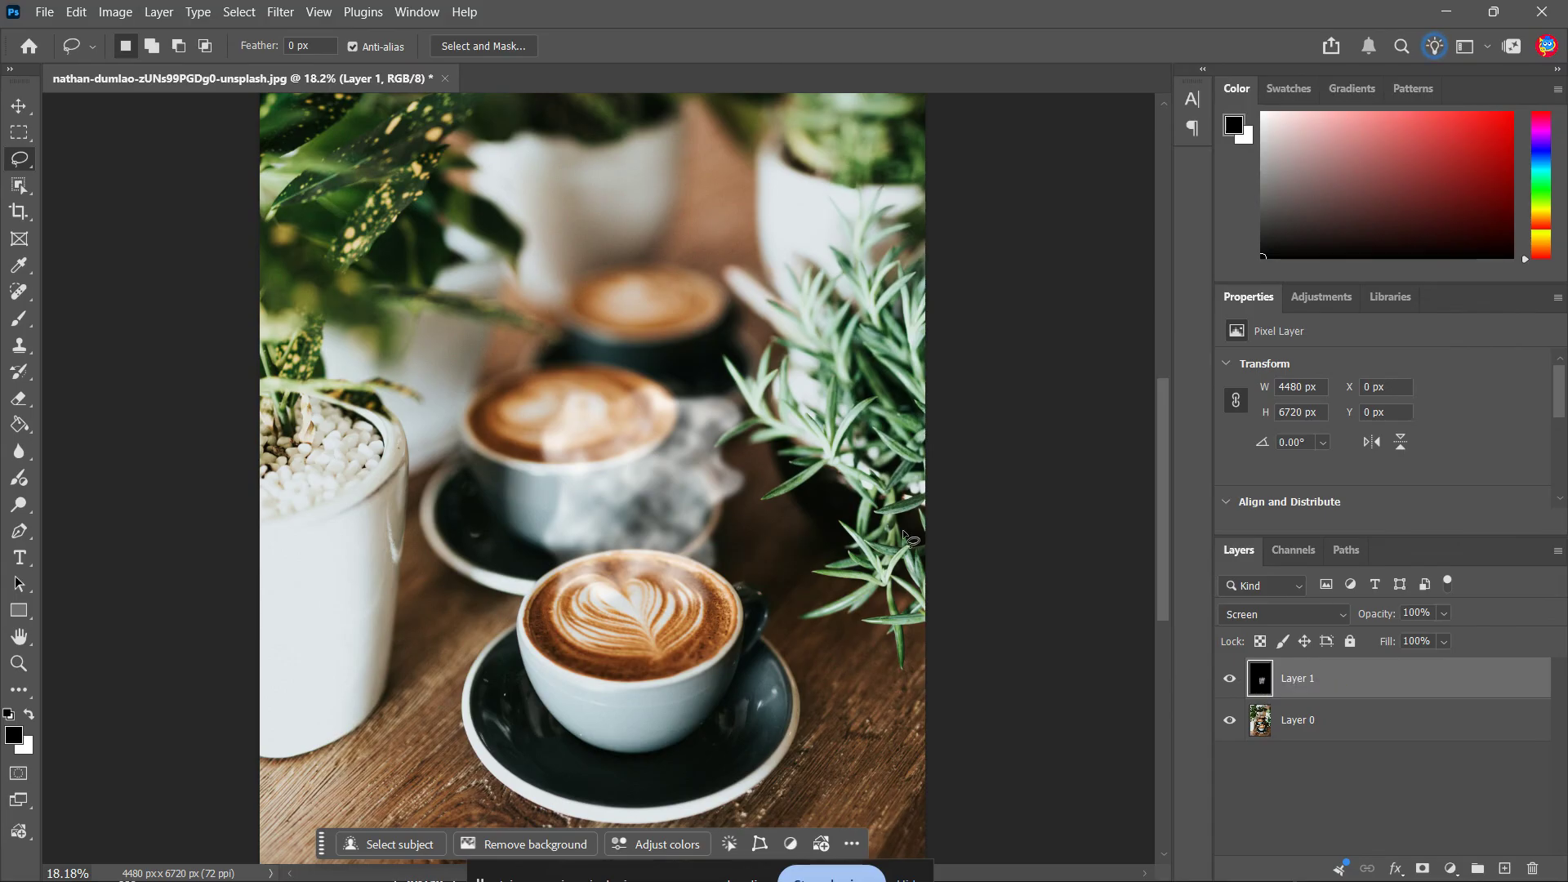
# Start warping the smoke layer by pulling both lower corners of the warp grid up and inward
pyautogui.hotkey('ctrl', 't')
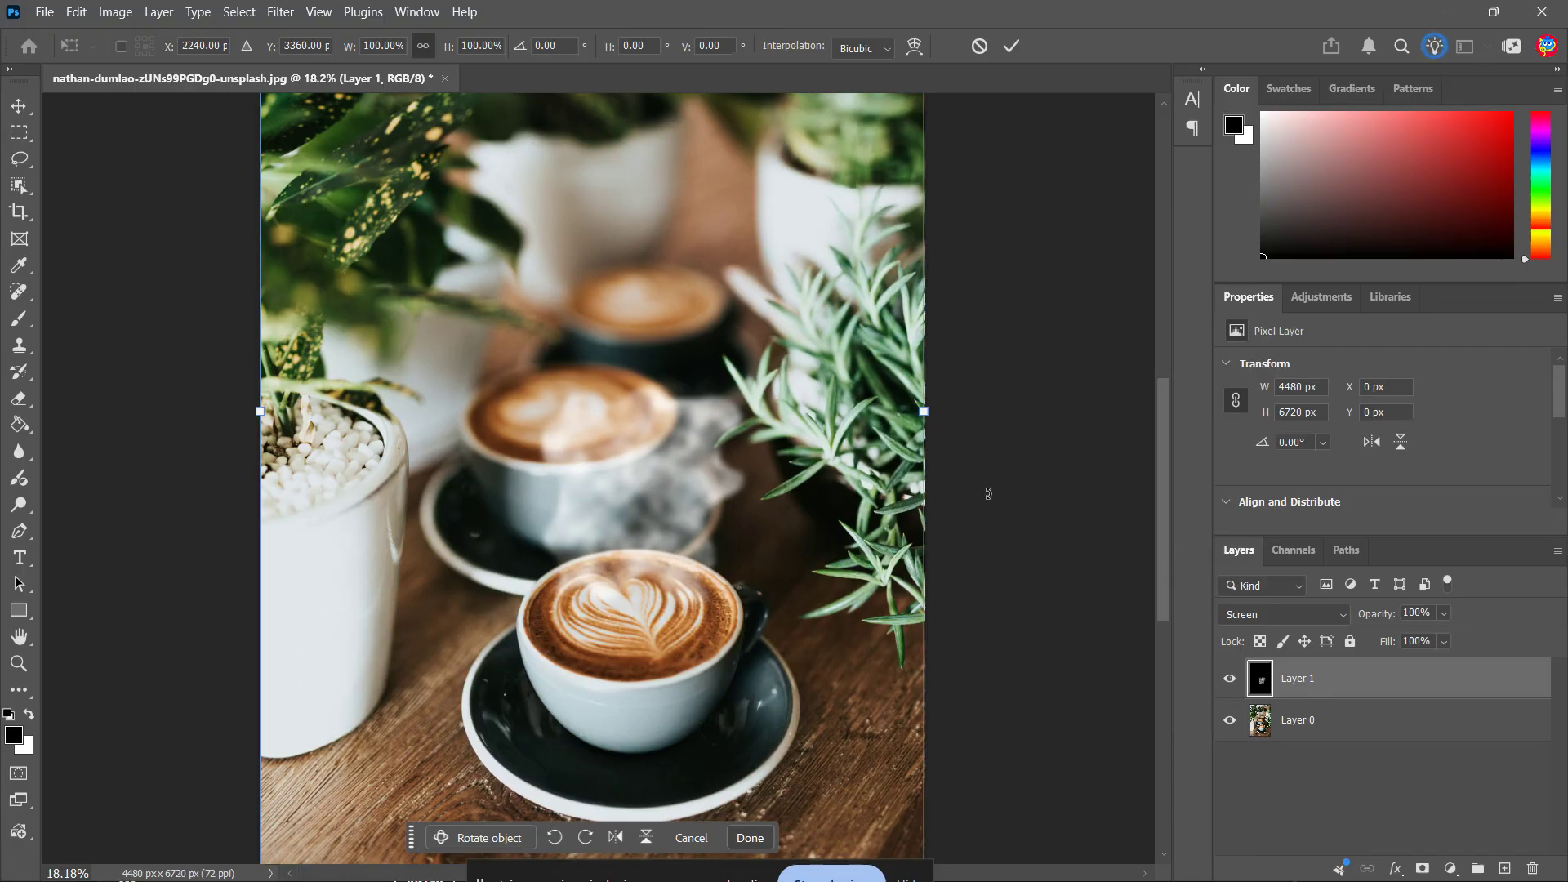
pyautogui.rightClick(658, 499)
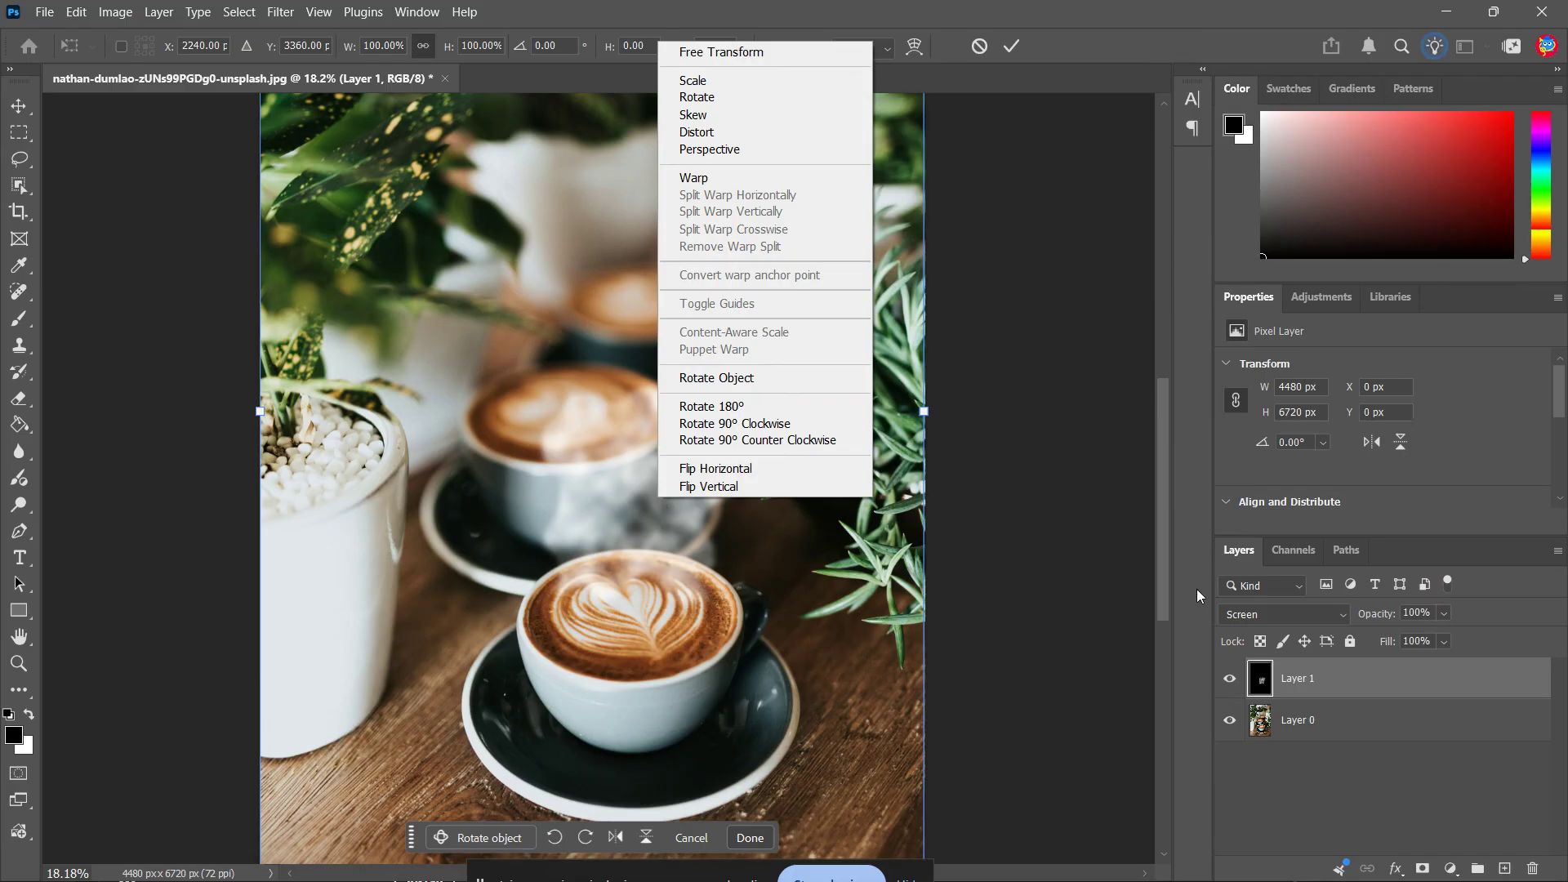
pyautogui.click(694, 178)
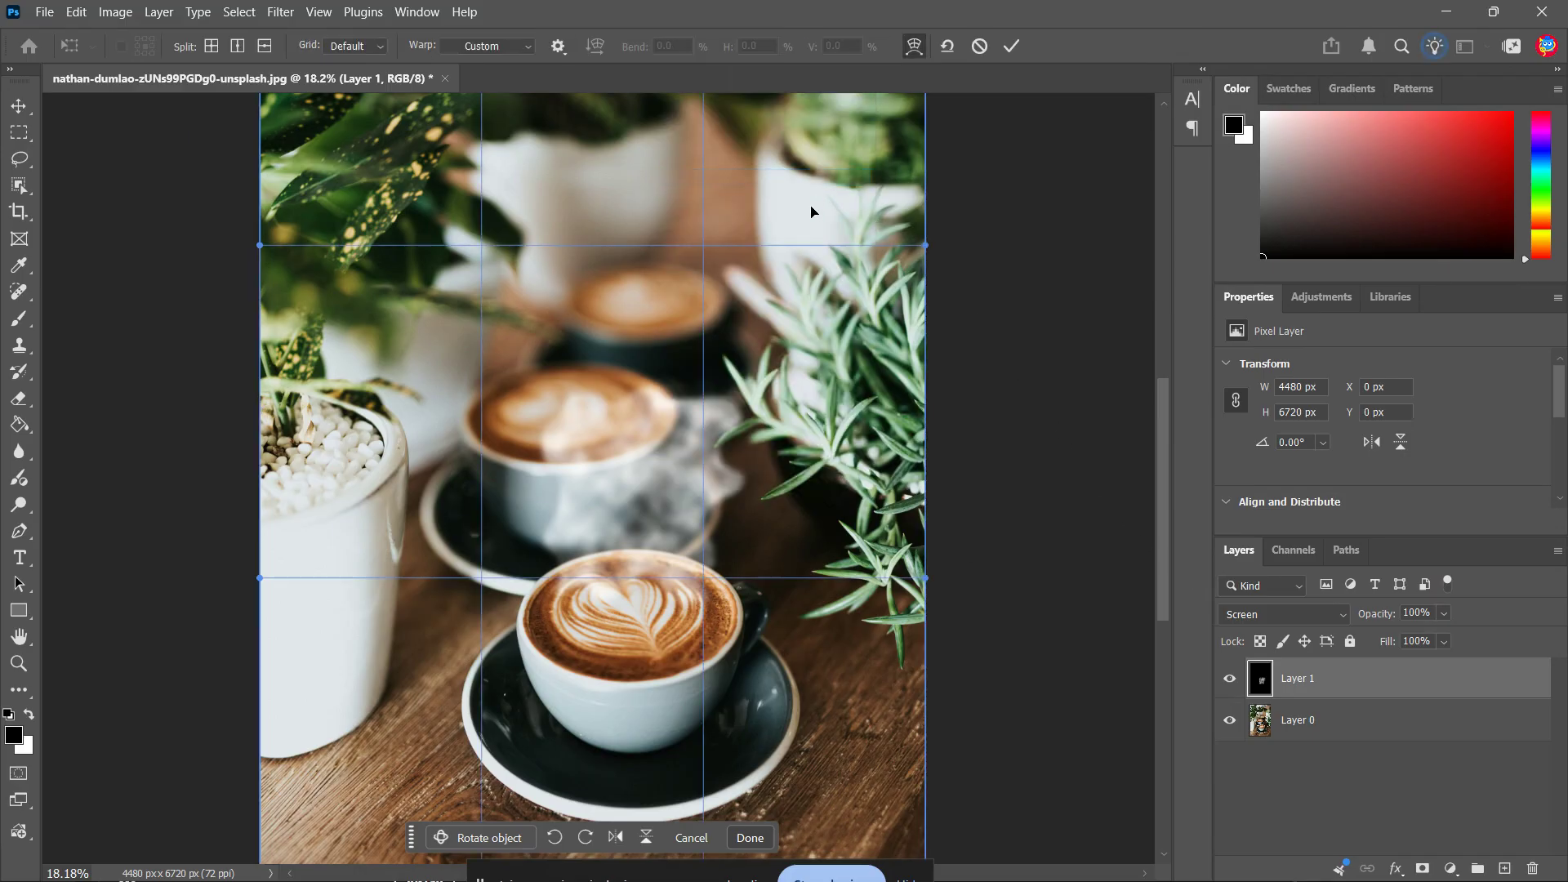
pyautogui.scroll(-3, 662, 527)
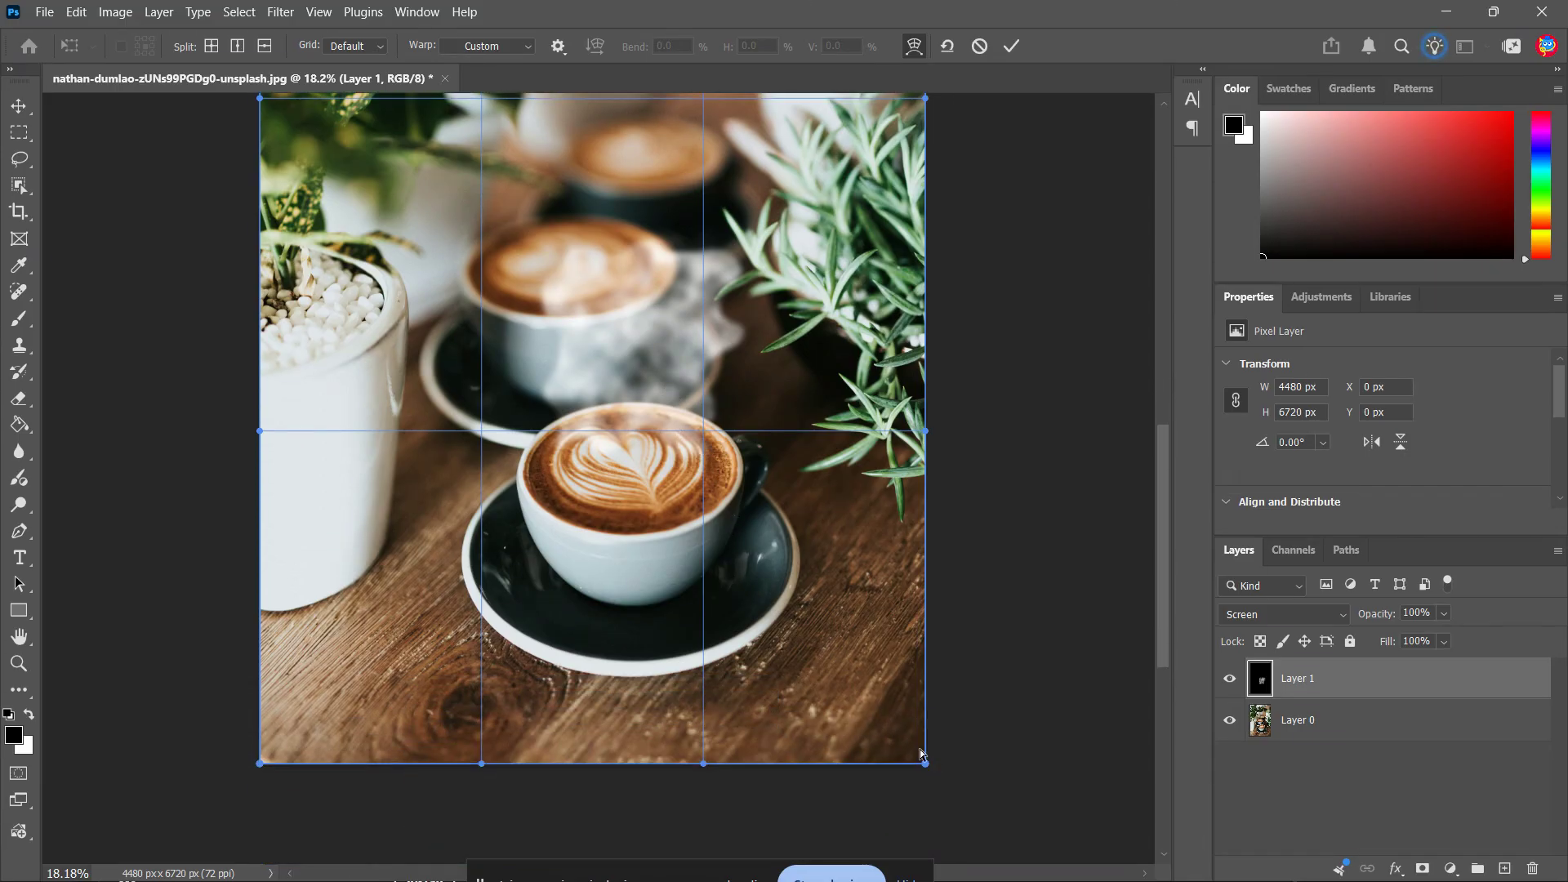
pyautogui.moveTo(925, 763); pyautogui.dragTo(807, 599)
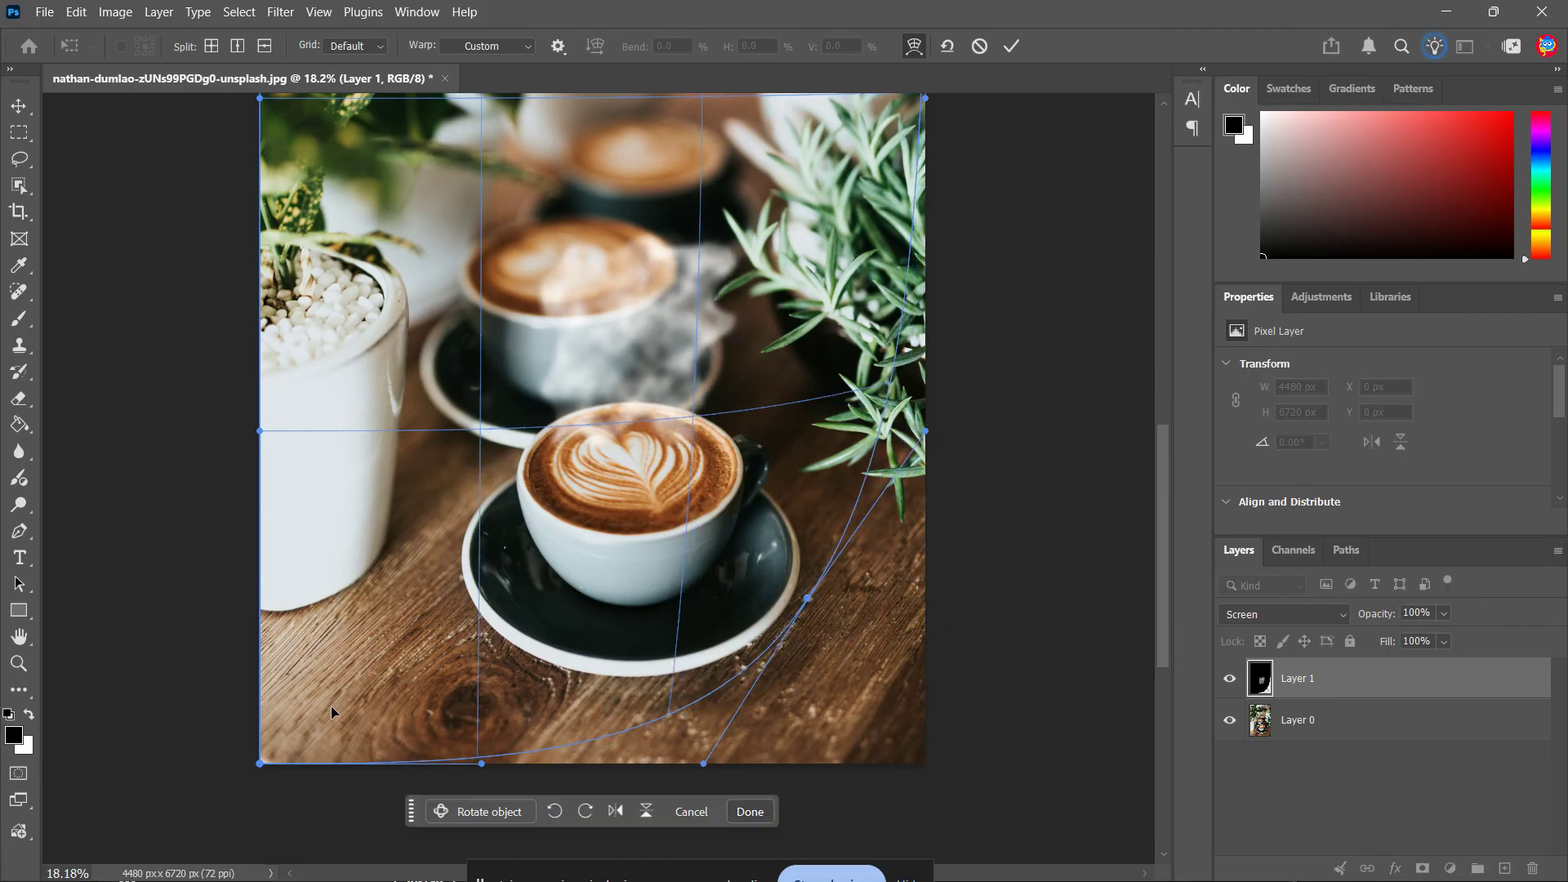
pyautogui.moveTo(261, 771); pyautogui.dragTo(450, 599)
# Stretch both upper corners of the warp grid upward beyond the canvas and slightly inward
pyautogui.scroll(2, 772, 355)
pyautogui.scroll(3, 772, 356)
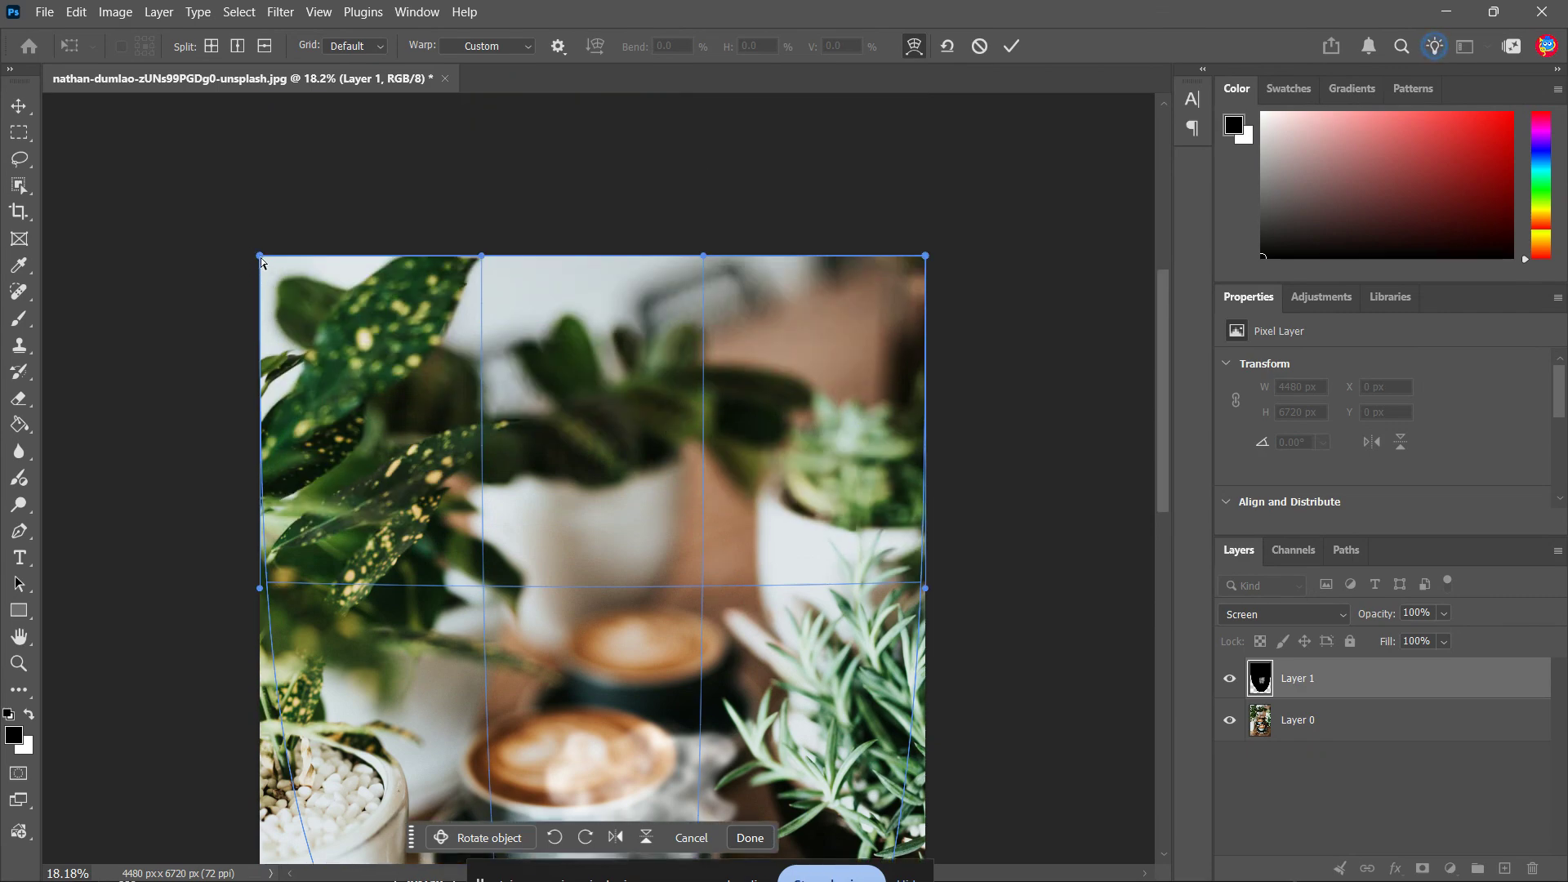
pyautogui.moveTo(261, 256); pyautogui.dragTo(387, 94)
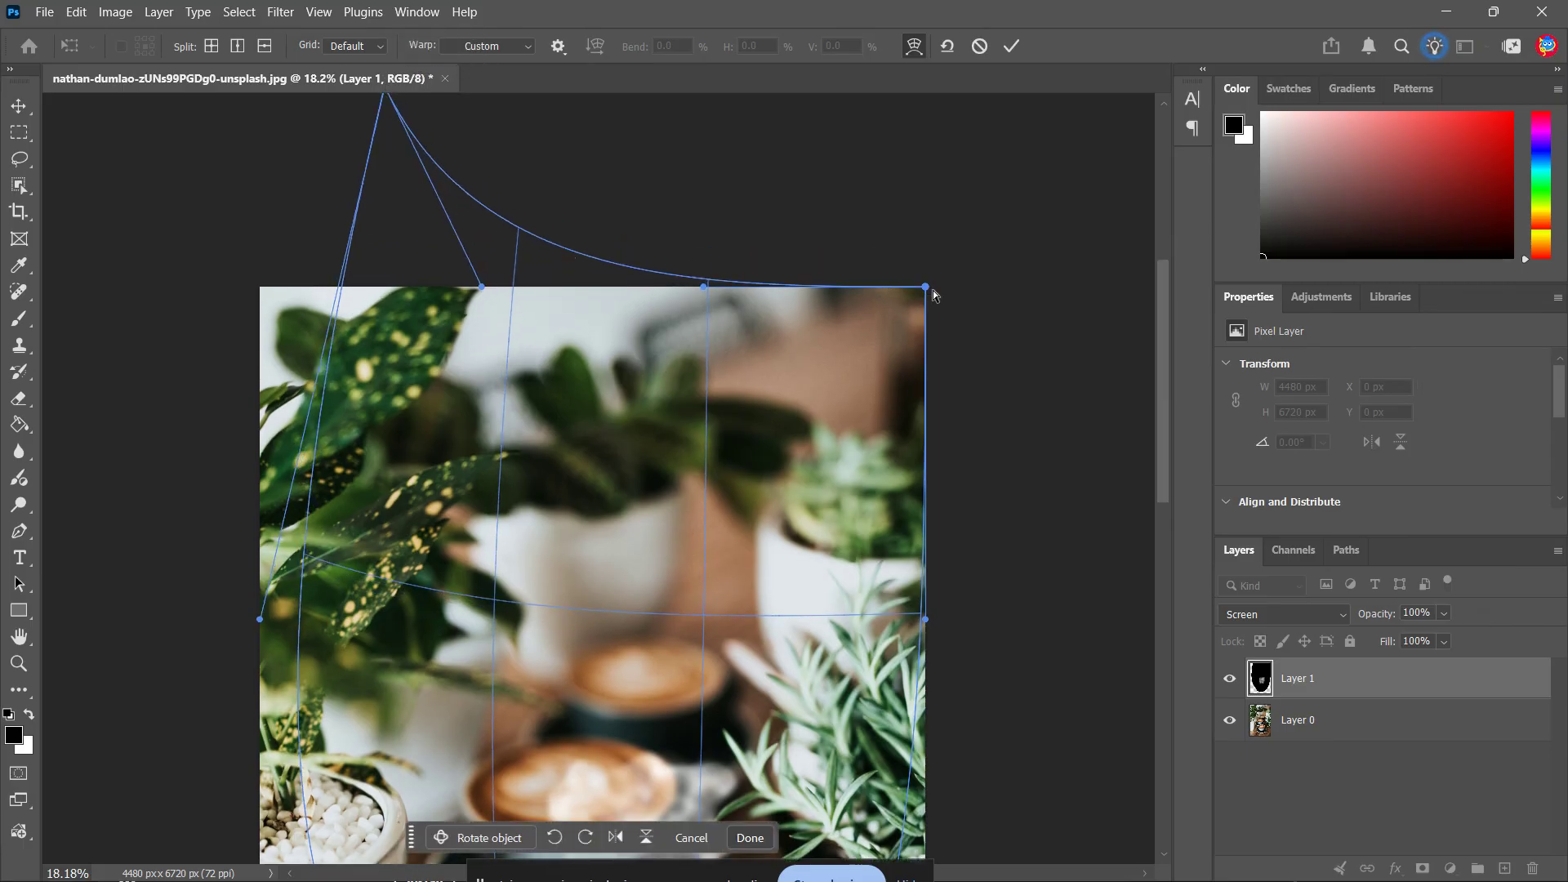
pyautogui.moveTo(928, 291); pyautogui.dragTo(864, 108)
# Pull the lower side handles of the warp grid inward to narrow the smoke's base, and apply the warp
pyautogui.scroll(-5, 490, 299)
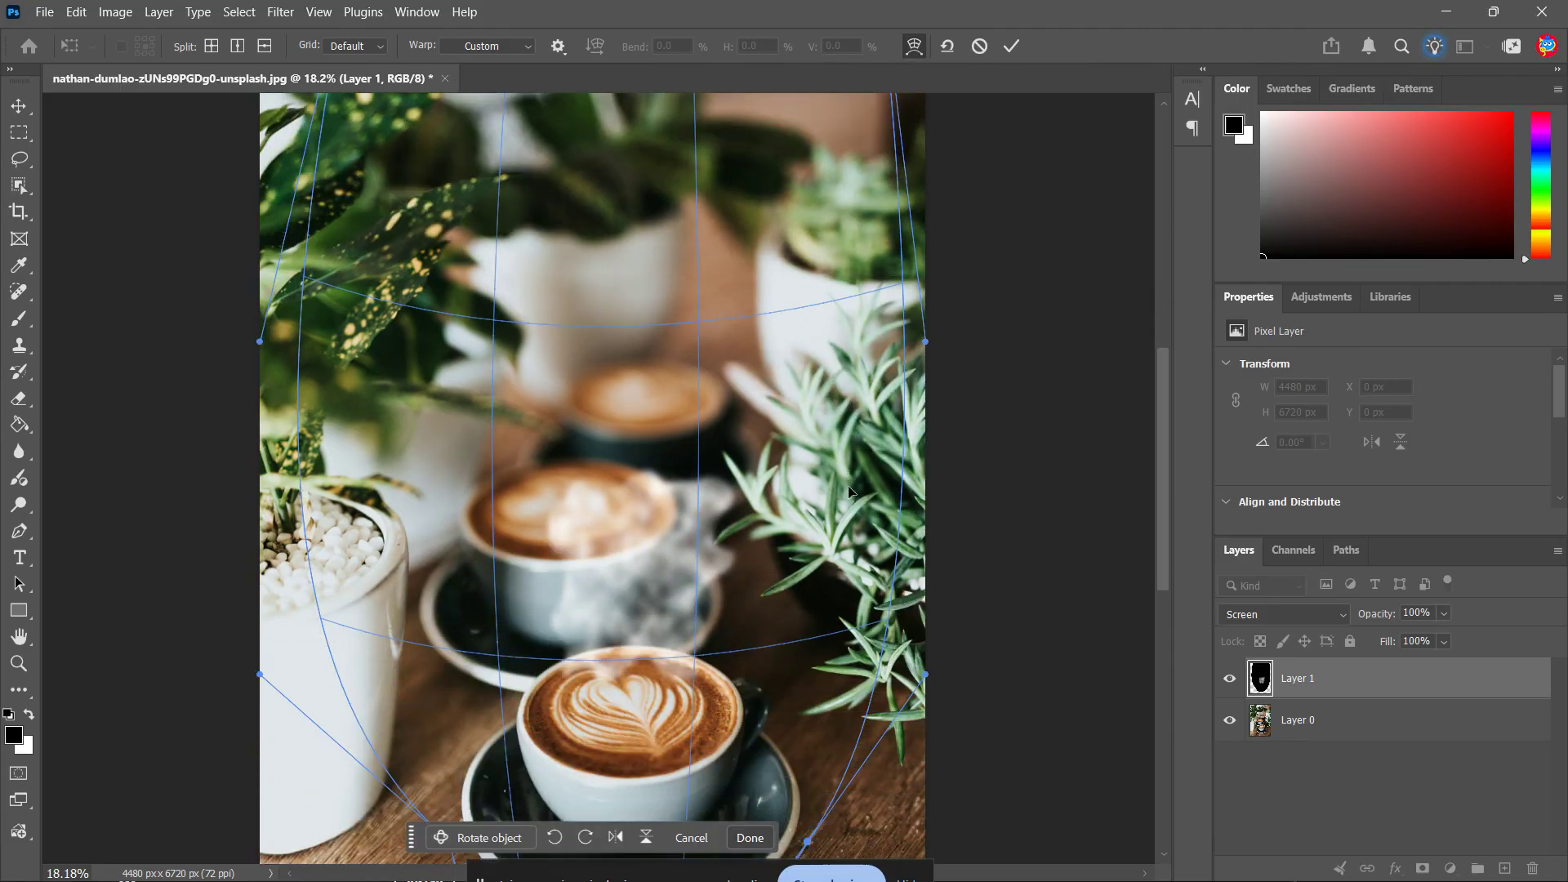
pyautogui.scroll(1, 830, 494)
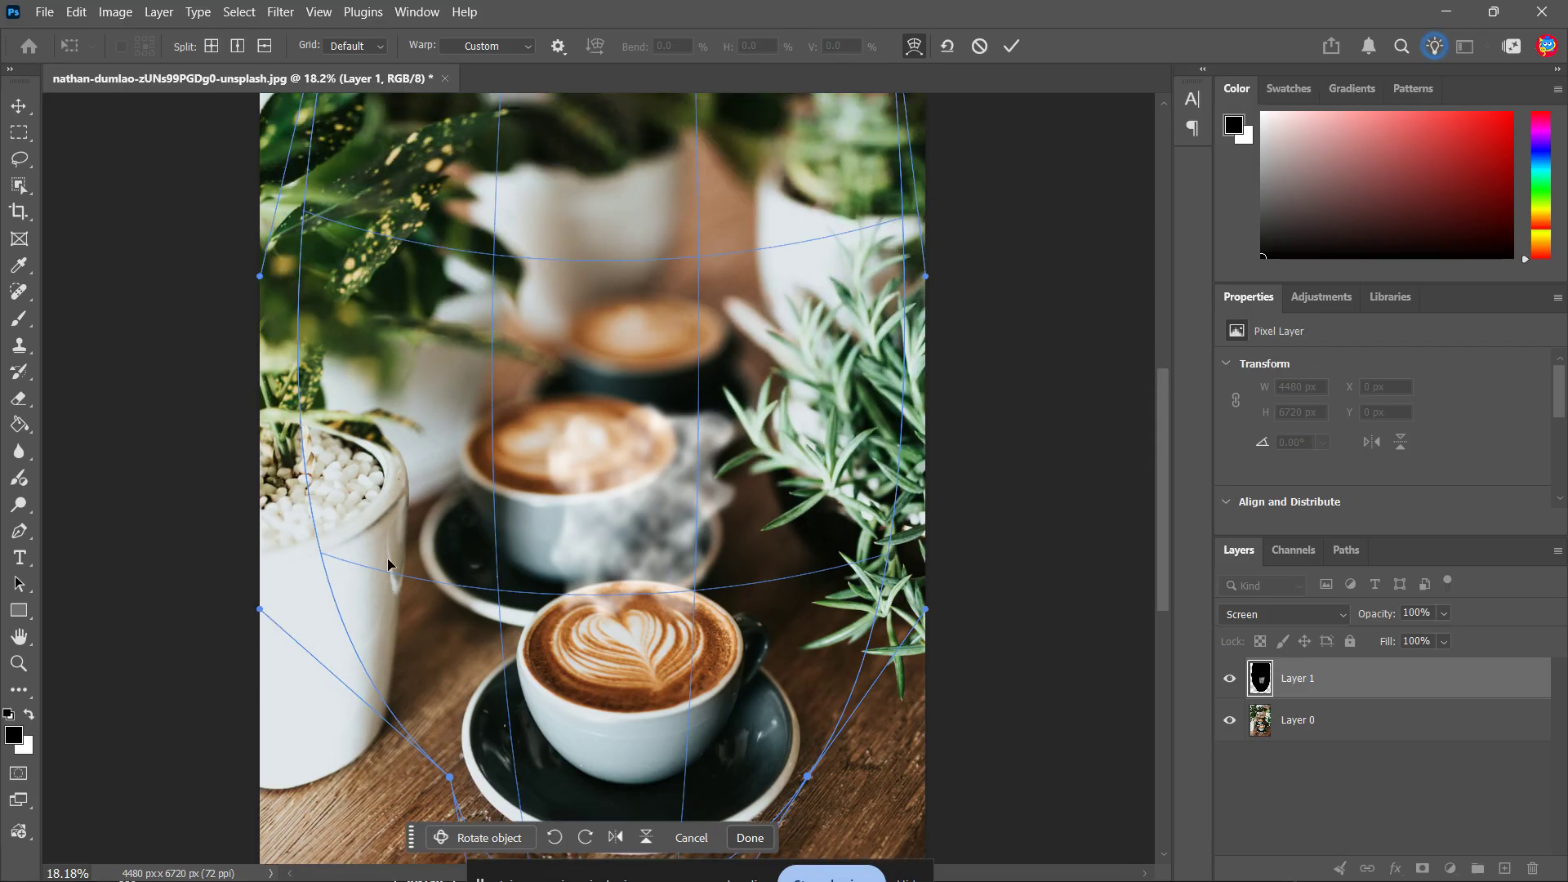
pyautogui.moveTo(259, 610); pyautogui.dragTo(437, 502)
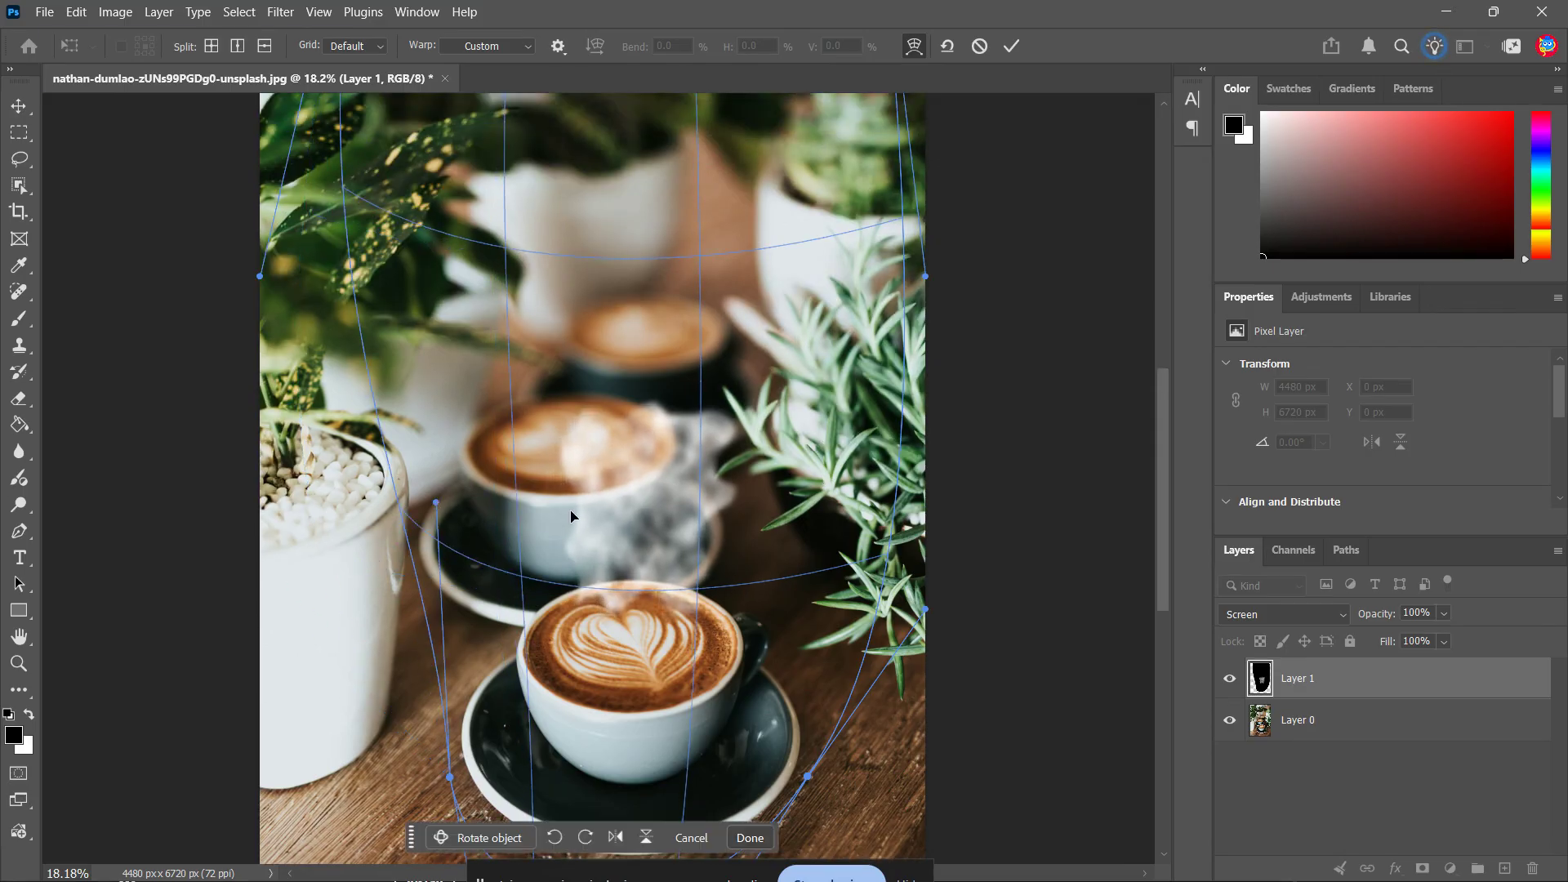
pyautogui.moveTo(925, 610); pyautogui.dragTo(815, 535)
pyautogui.click(995, 501)
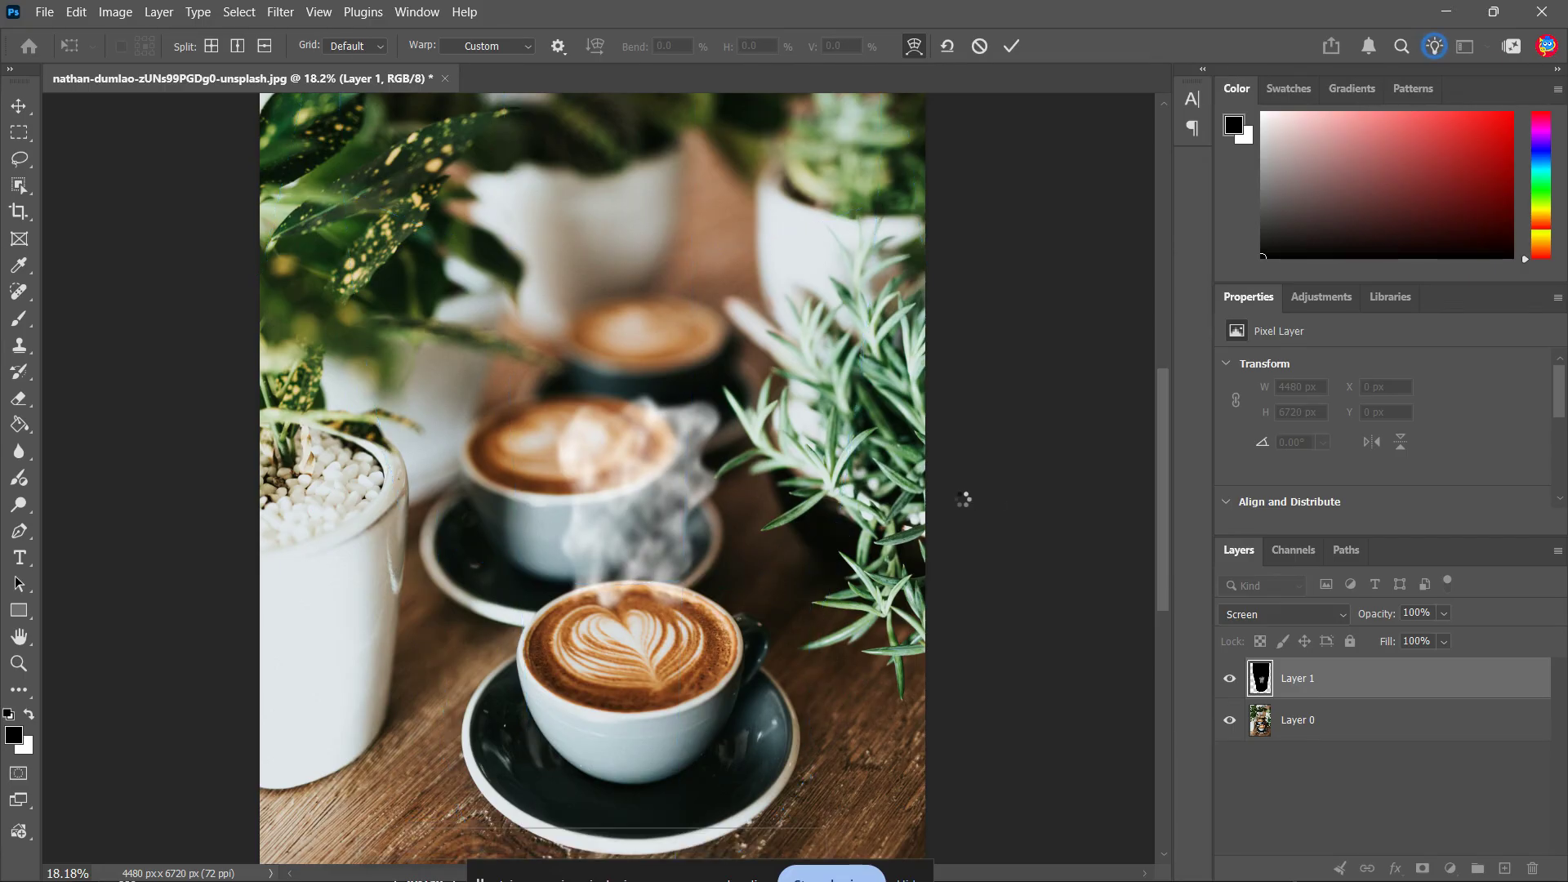
# Distort the smoke with the Wave filter, using the fewest generators and raised minimum wavelength and amplitude
pyautogui.click(280, 12)
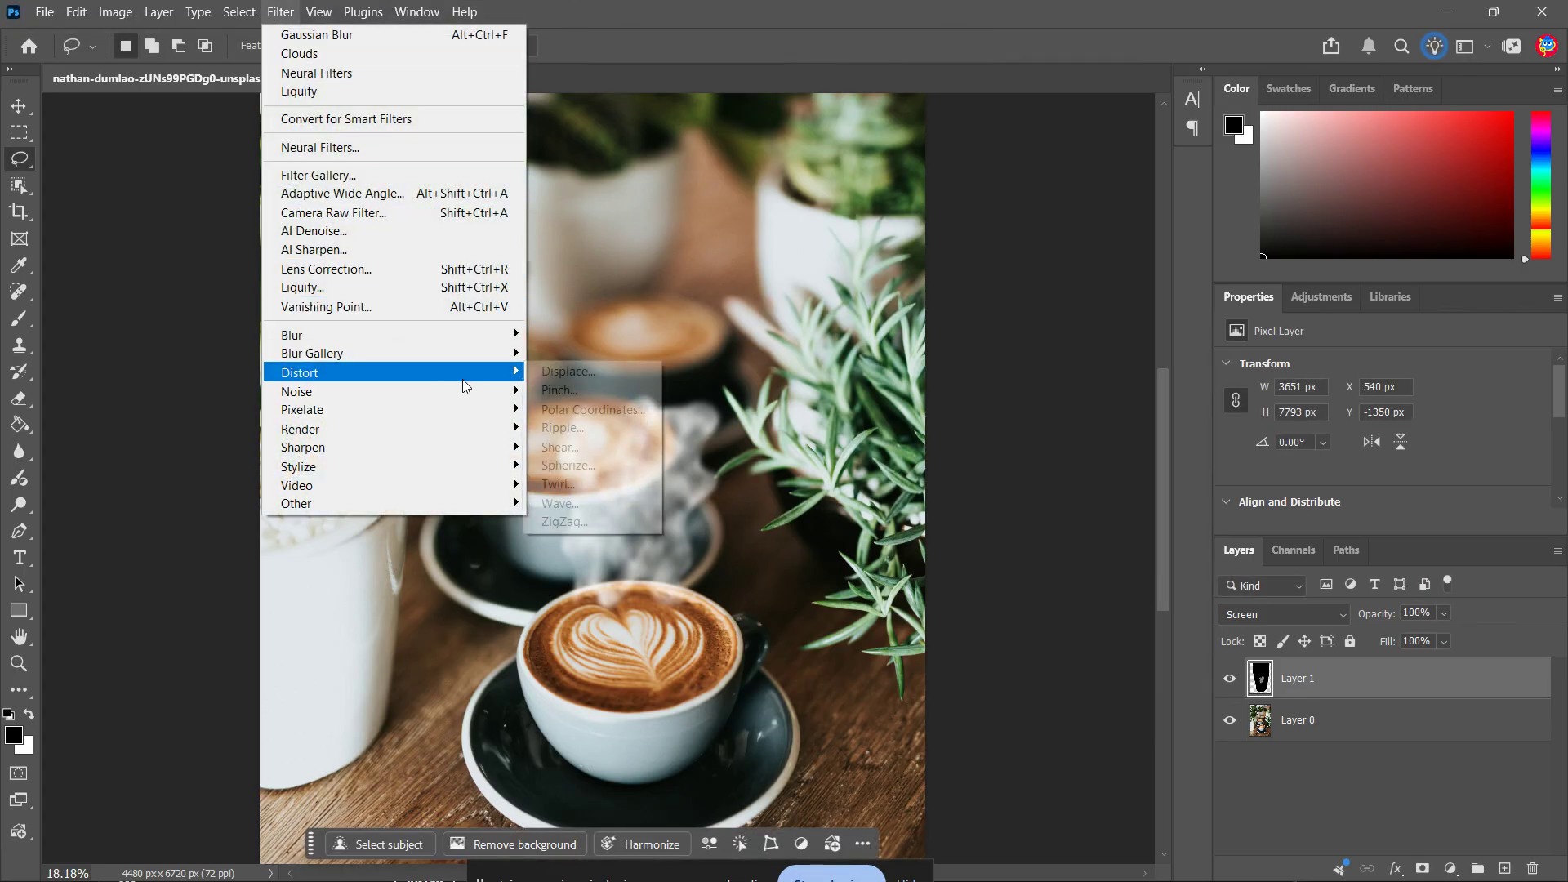
pyautogui.moveTo(465, 374)
pyautogui.click(585, 502)
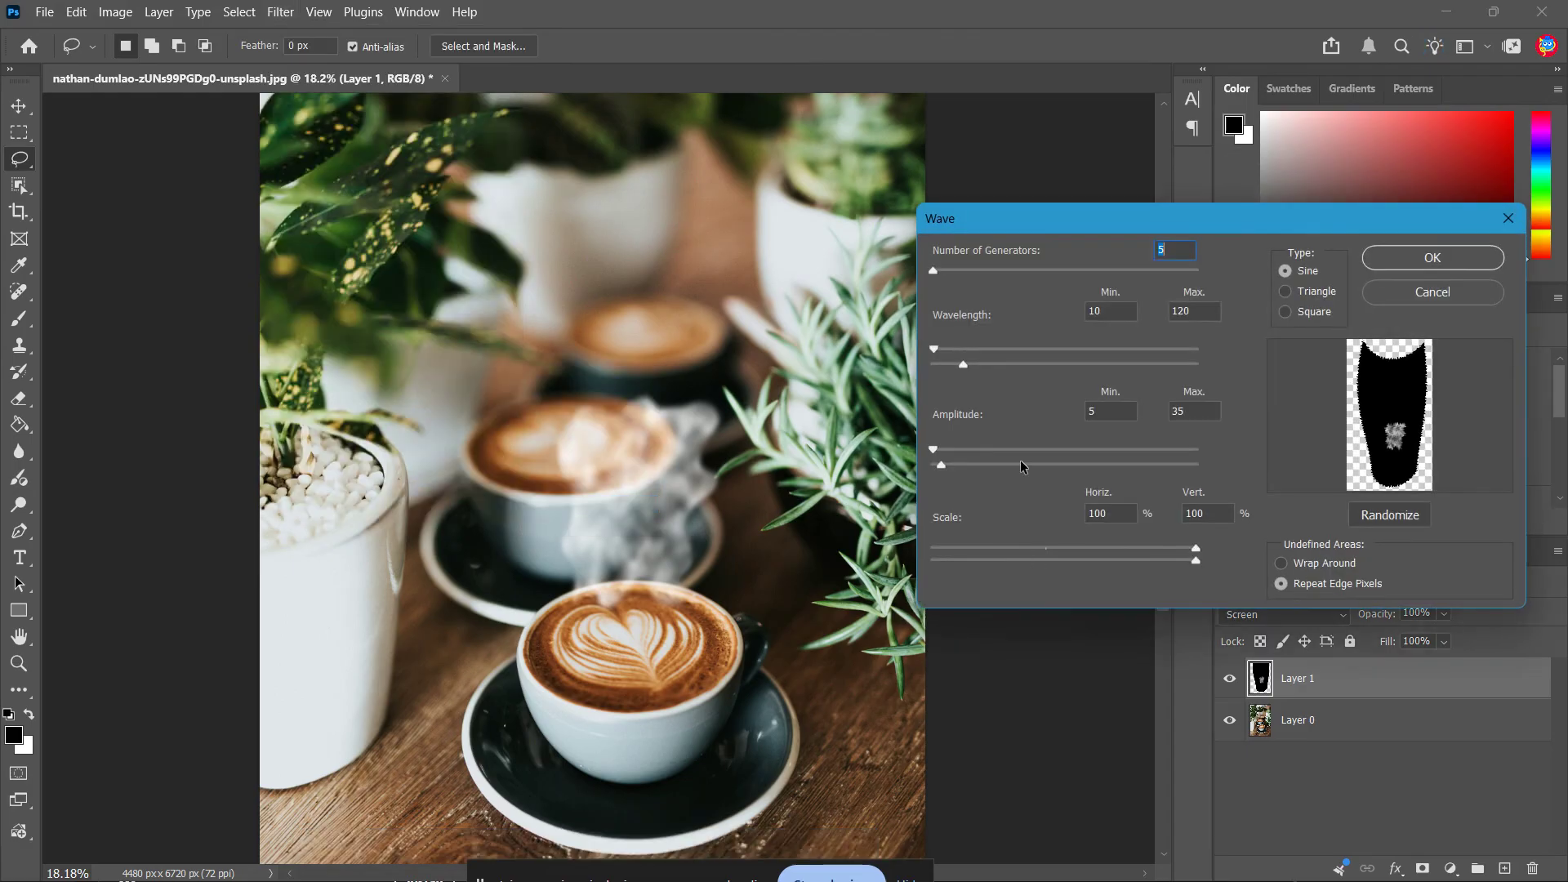
pyautogui.moveTo(934, 269); pyautogui.dragTo(871, 268)
pyautogui.moveTo(935, 353); pyautogui.dragTo(973, 352)
pyautogui.moveTo(933, 449)
pyautogui.mouseDown()
pyautogui.moveTo(1070, 445)
pyautogui.moveTo(1033, 450)
pyautogui.mouseUp()
pyautogui.click(1393, 258)
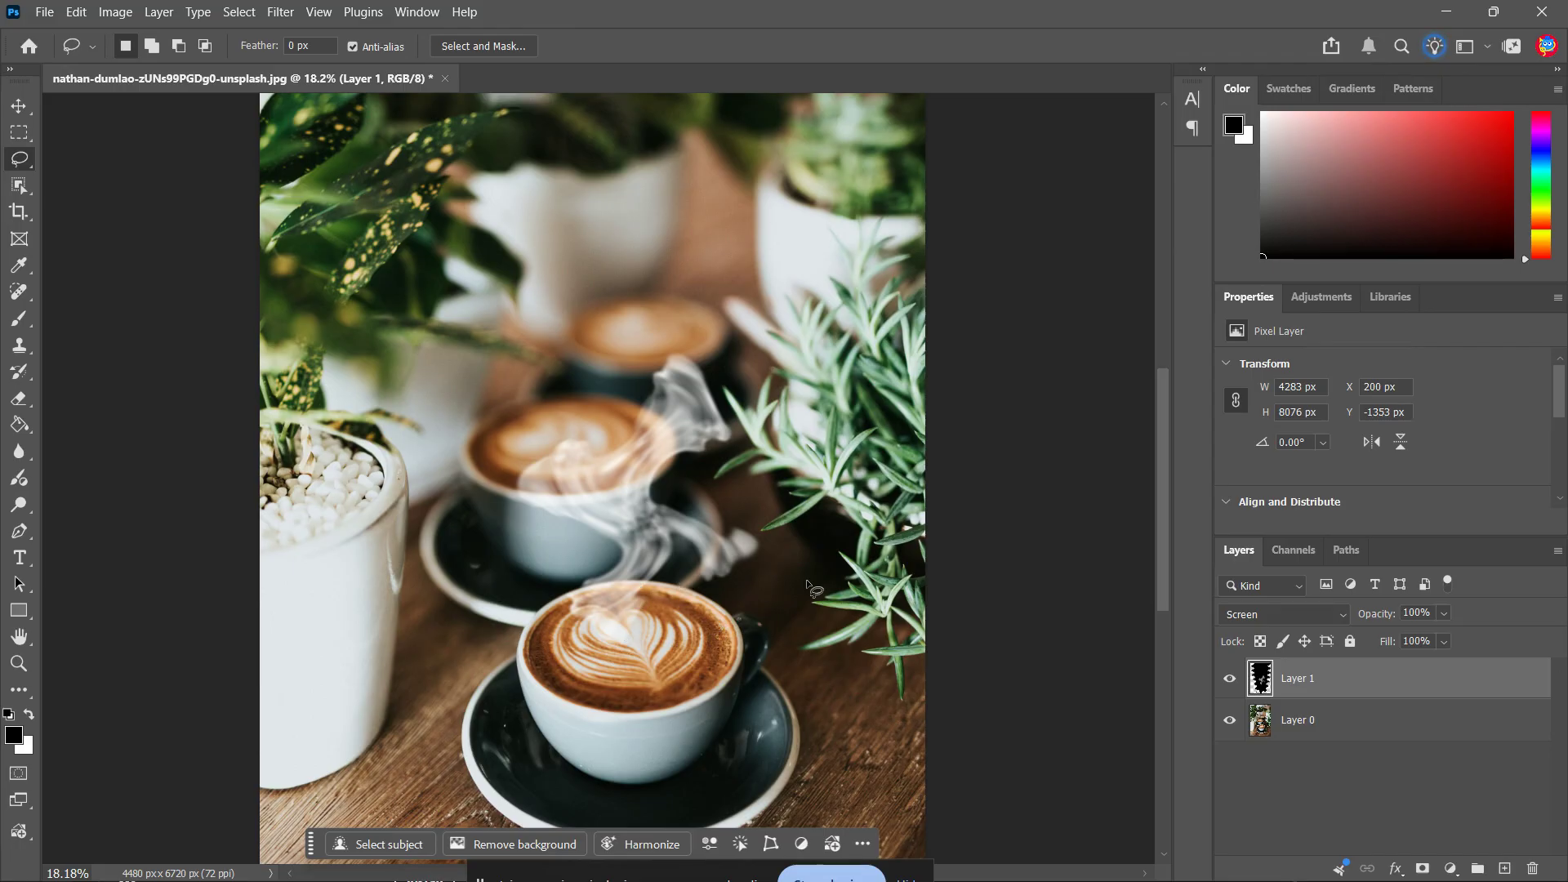
# Fade the Wave distortion on the smoke layer to 50% opacity in Normal mode
pyautogui.hotkey('ctrl', 'shift', 'f')
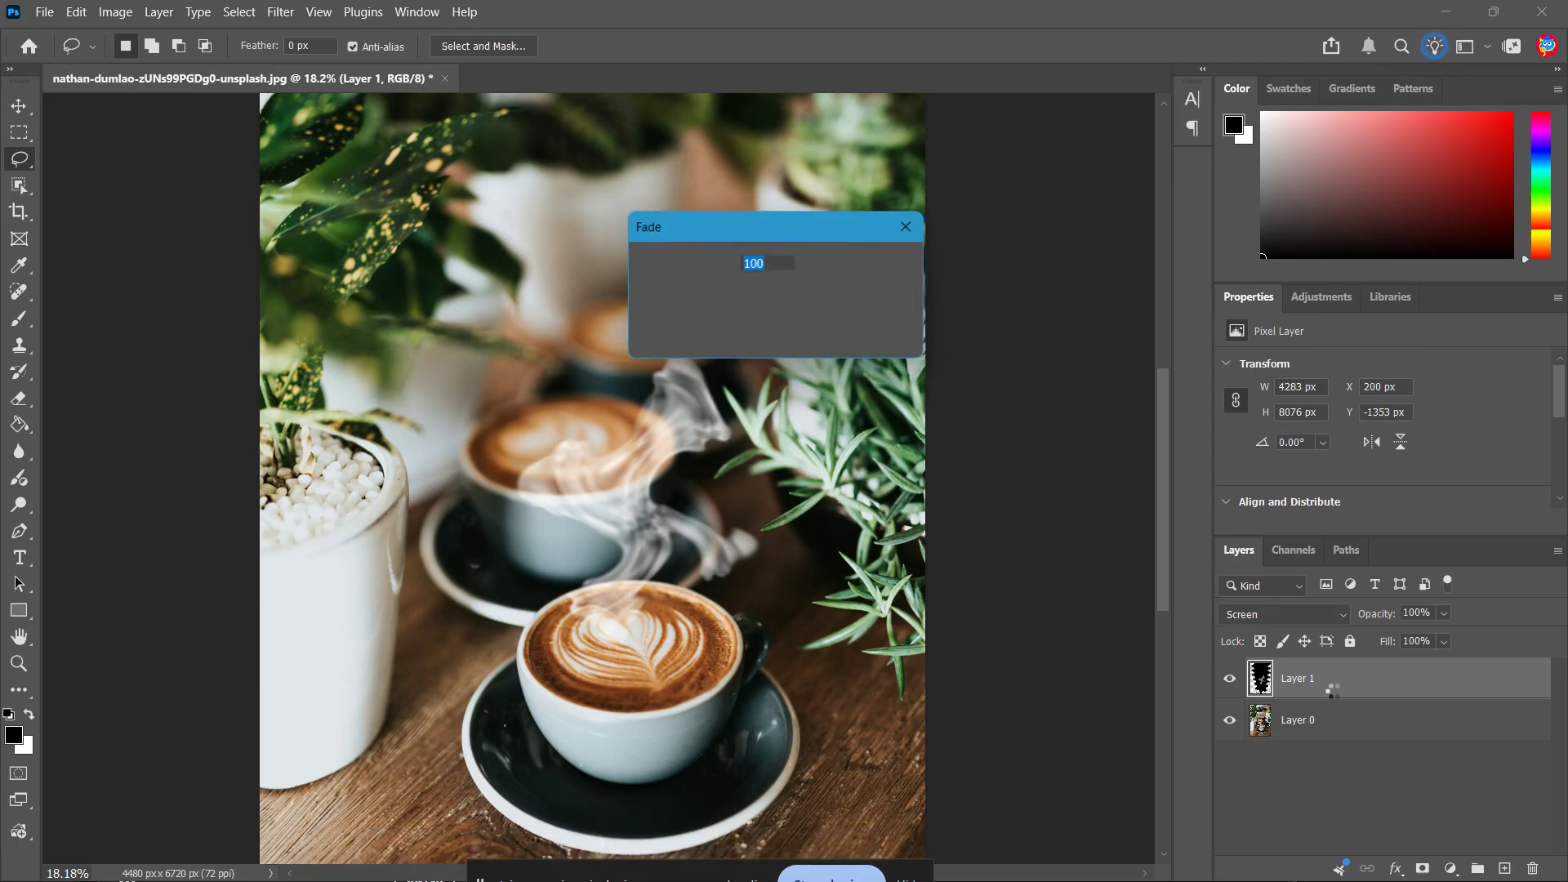
pyautogui.moveTo(819, 236); pyautogui.dragTo(1061, 302)
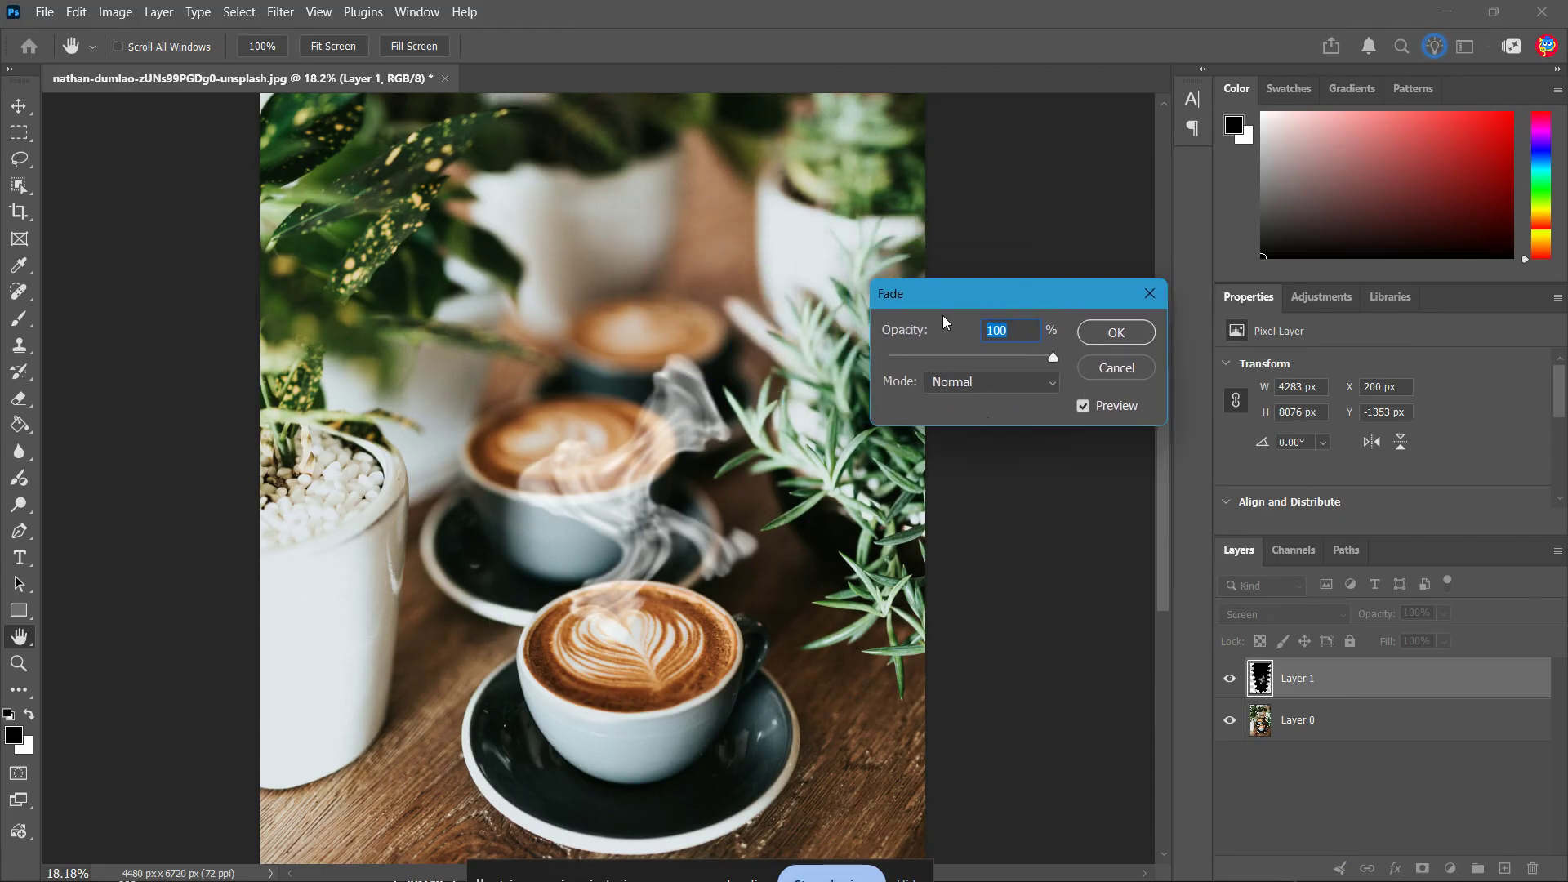
pyautogui.moveTo(1053, 357); pyautogui.dragTo(982, 356)
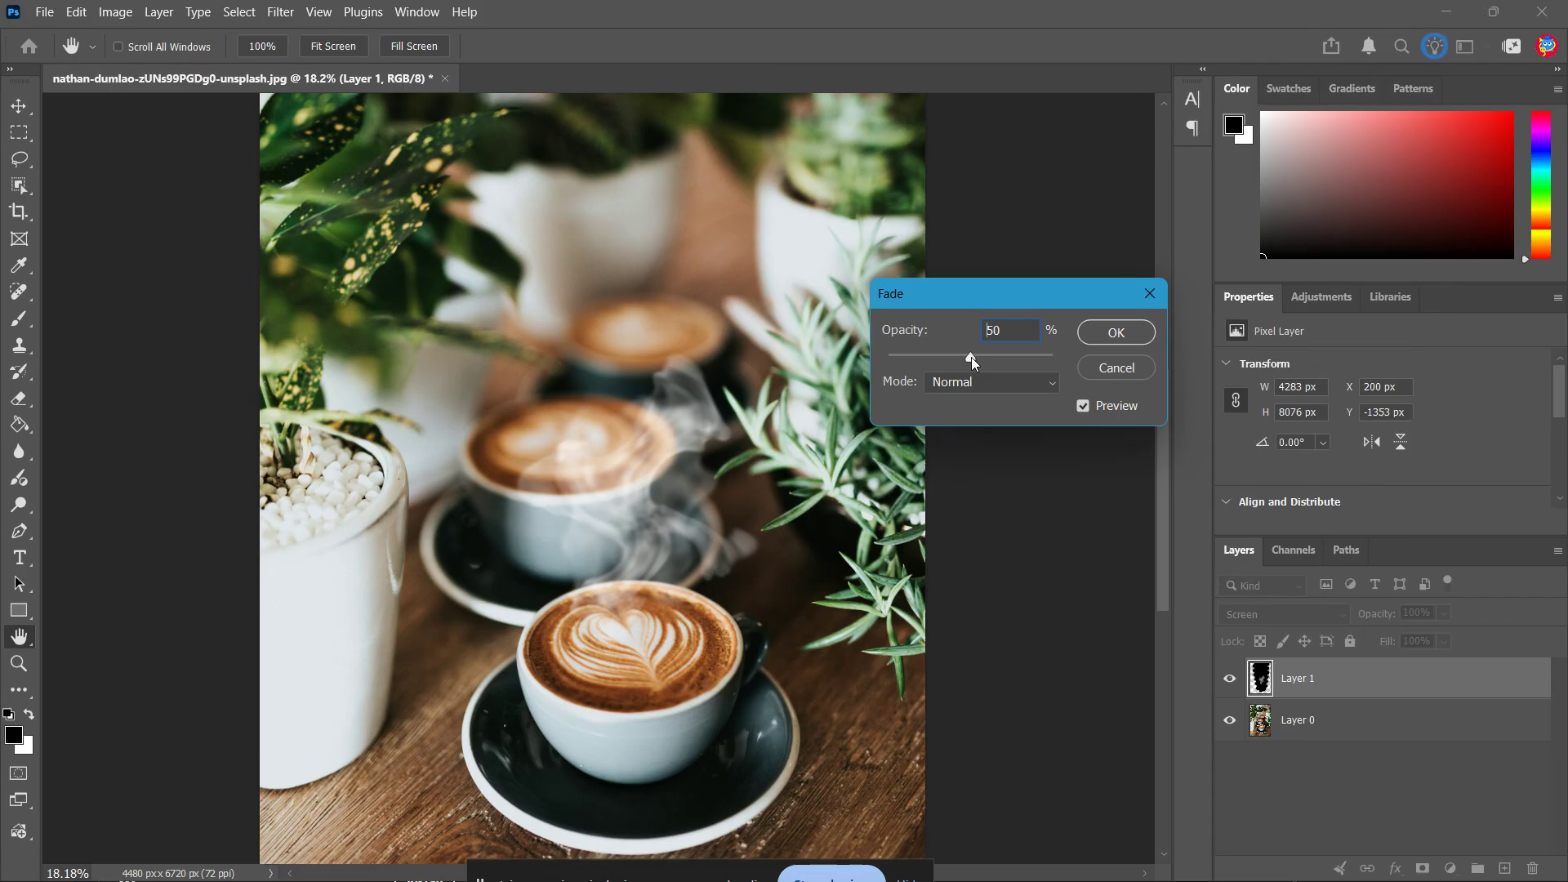
pyautogui.moveTo(972, 358); pyautogui.dragTo(972, 358)
pyautogui.click(1134, 330)
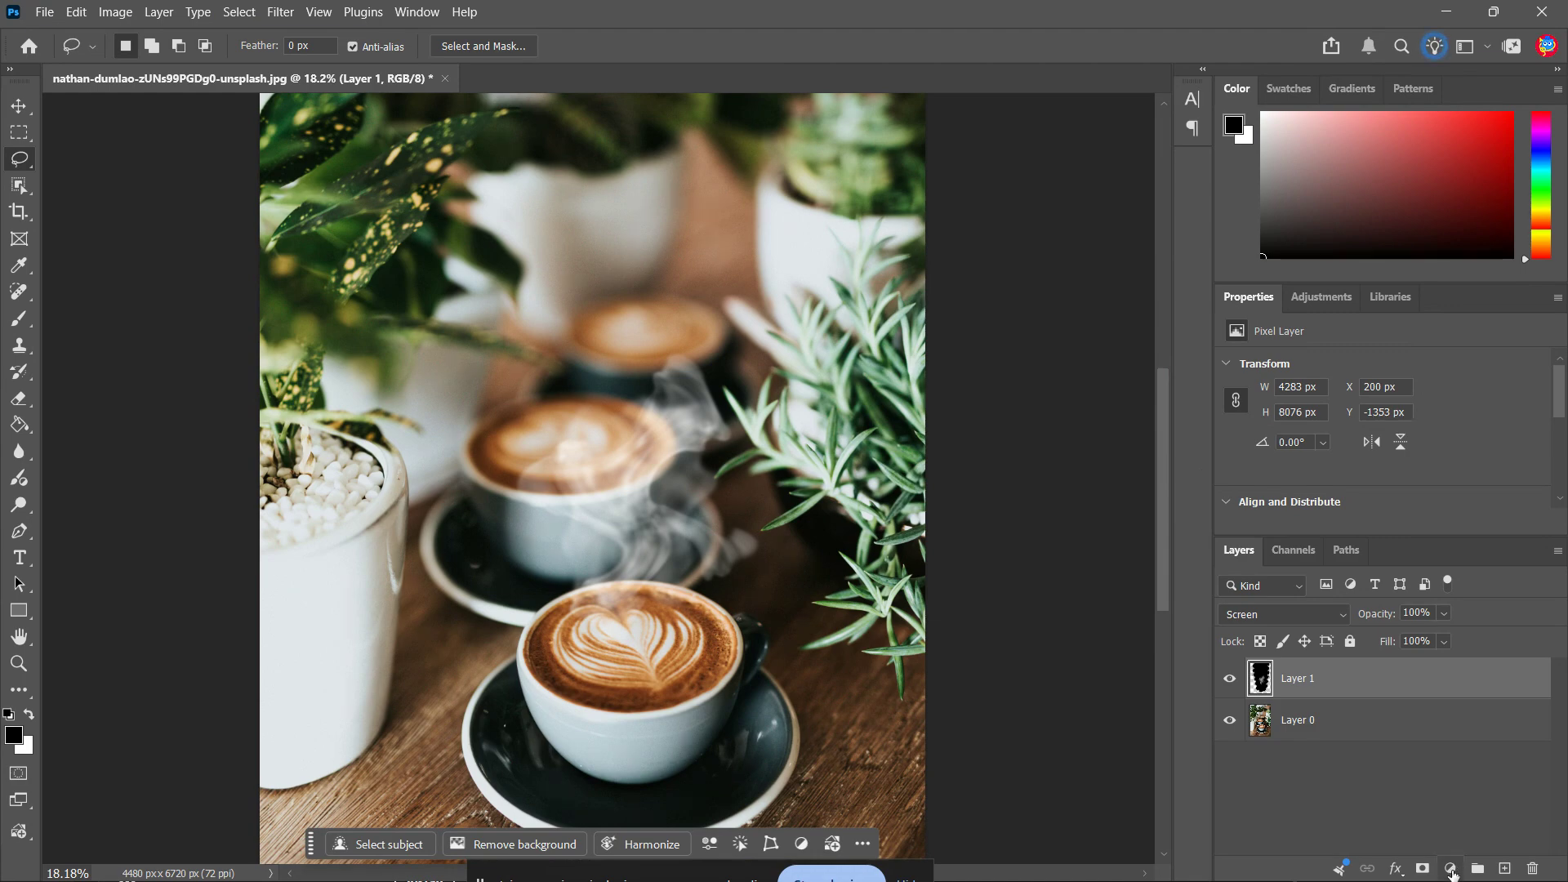
# Add a layer mask to the smoke layer and paint the smoke's edges in black with a soft brush at 30% opacity
pyautogui.click(1423, 869)
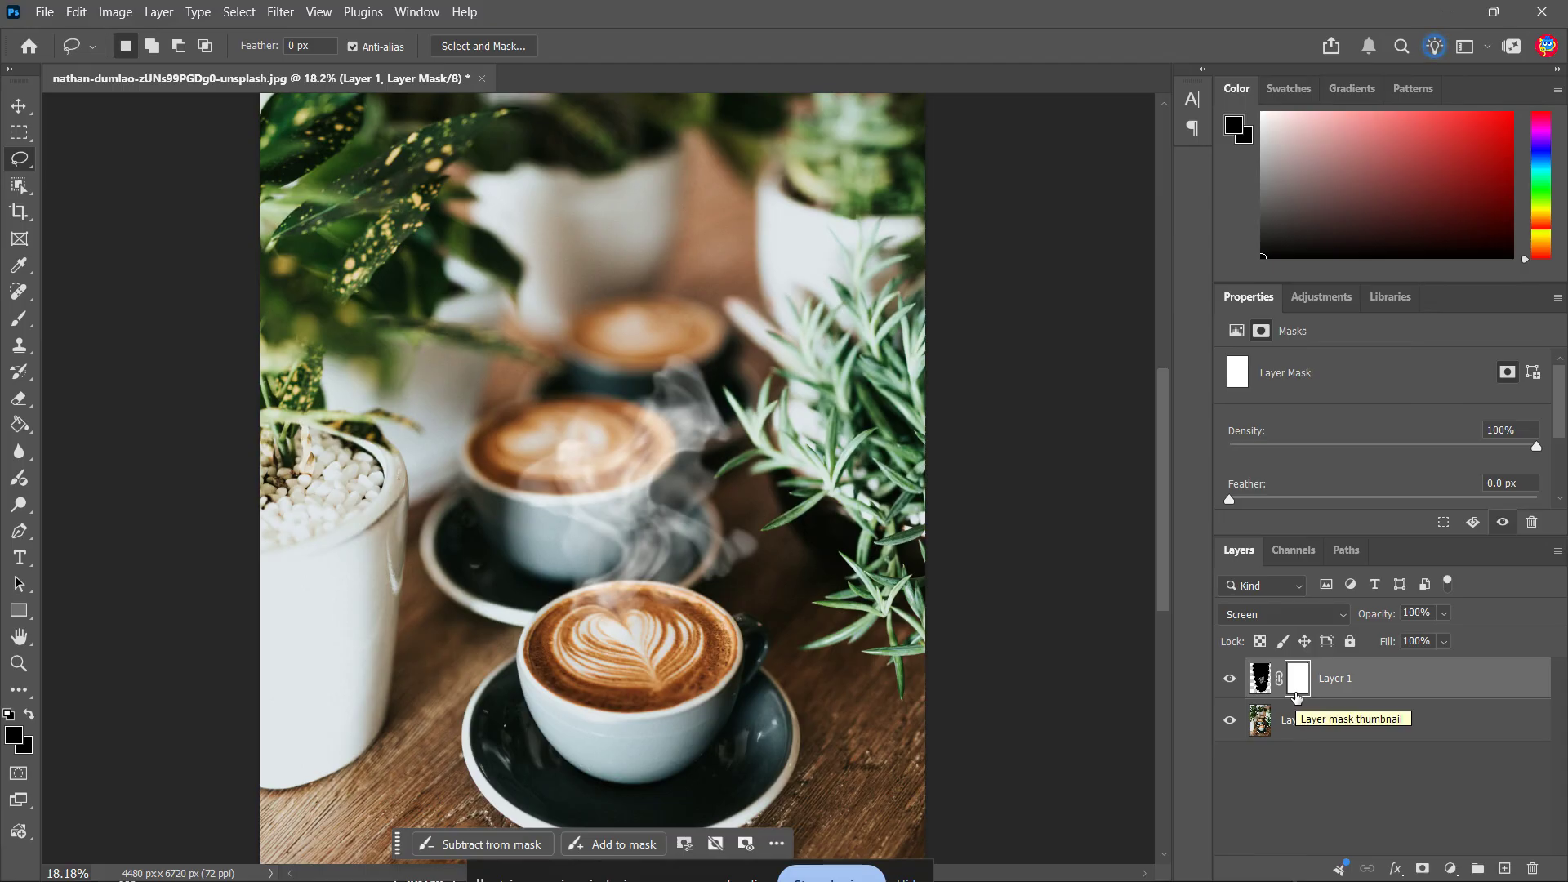
pyautogui.press('b')
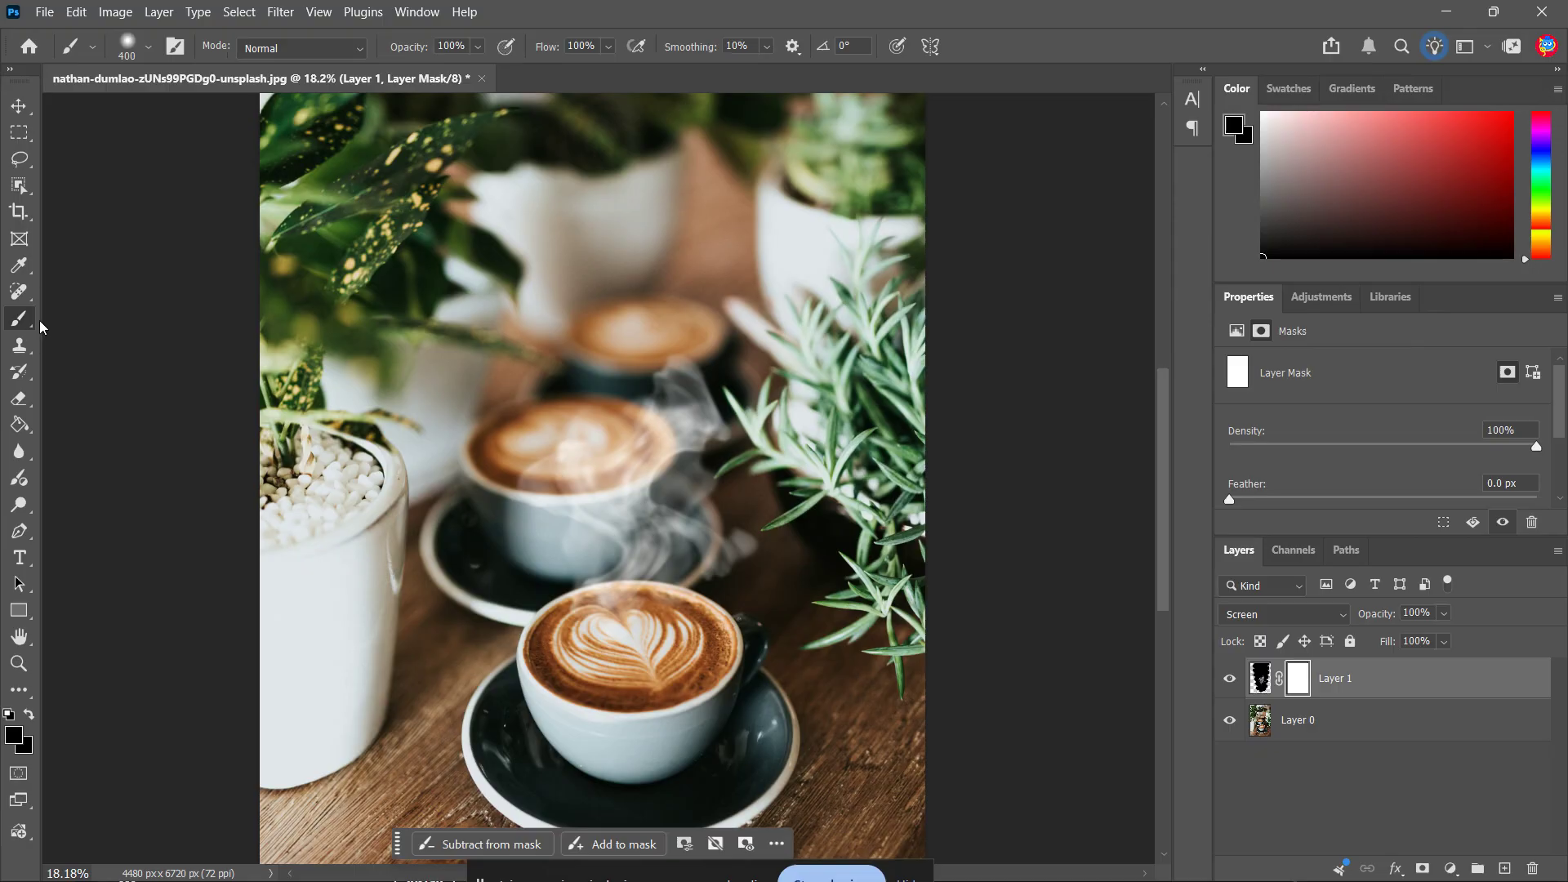
pyautogui.click(150, 48)
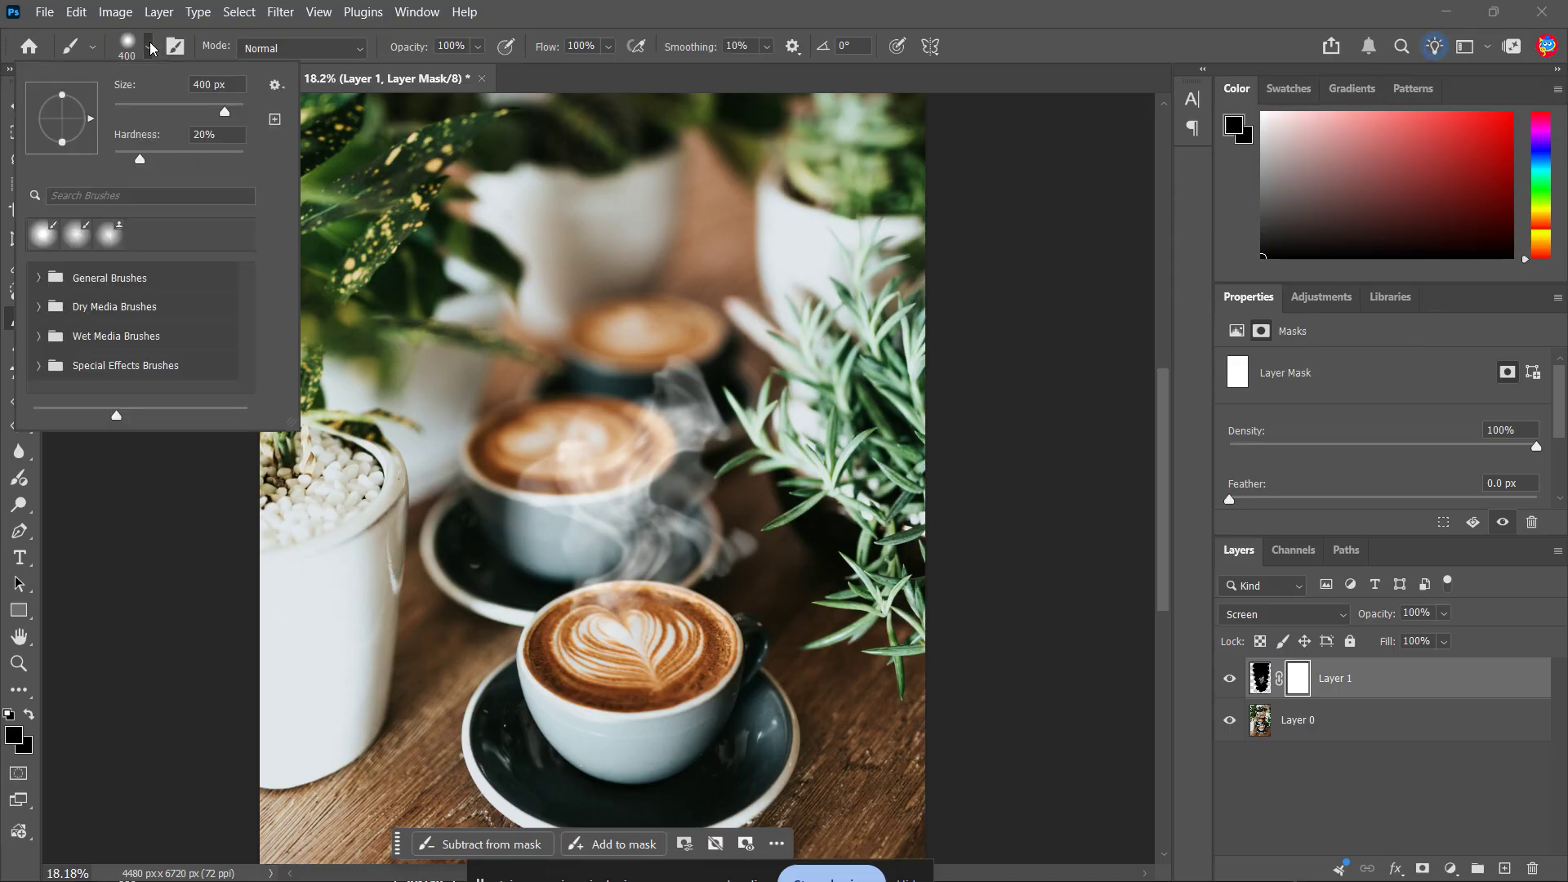
pyautogui.click(150, 48)
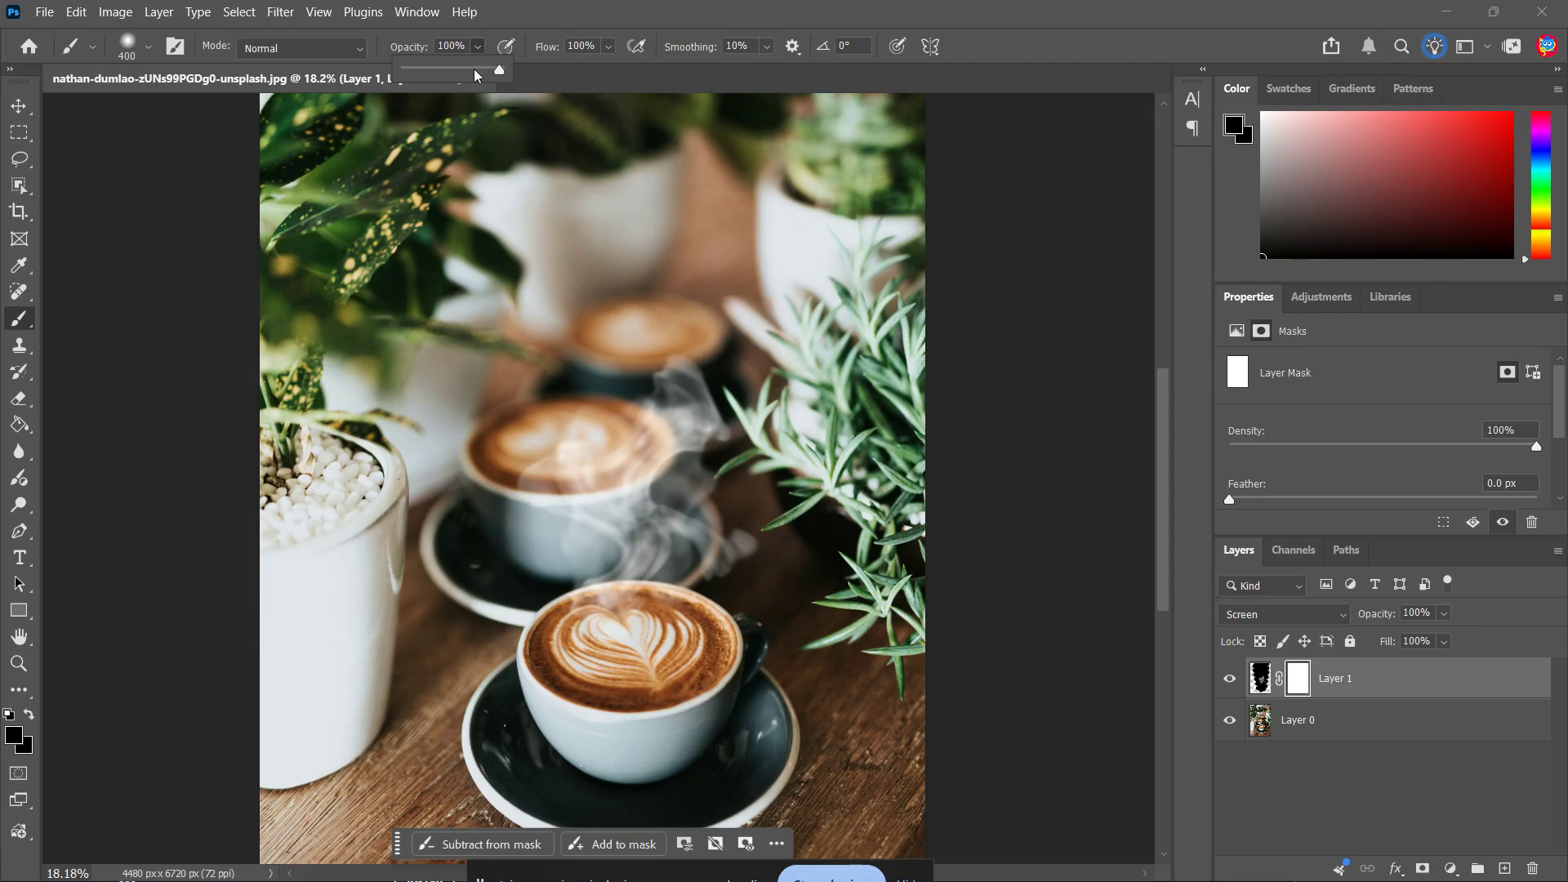
pyautogui.click(458, 46)
pyautogui.write('30')
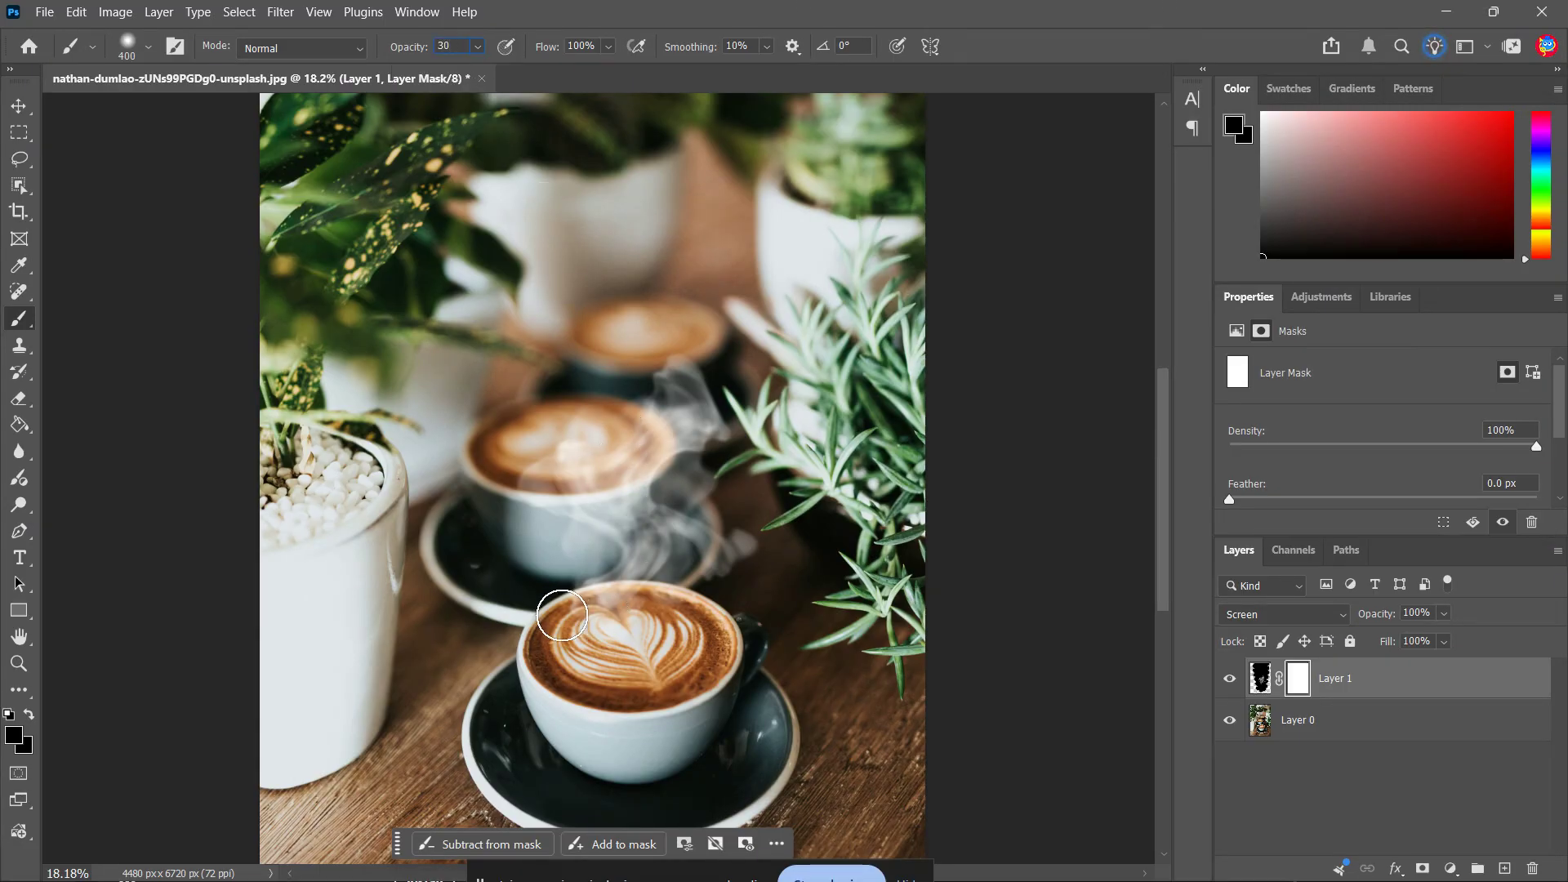
pyautogui.press('Return')
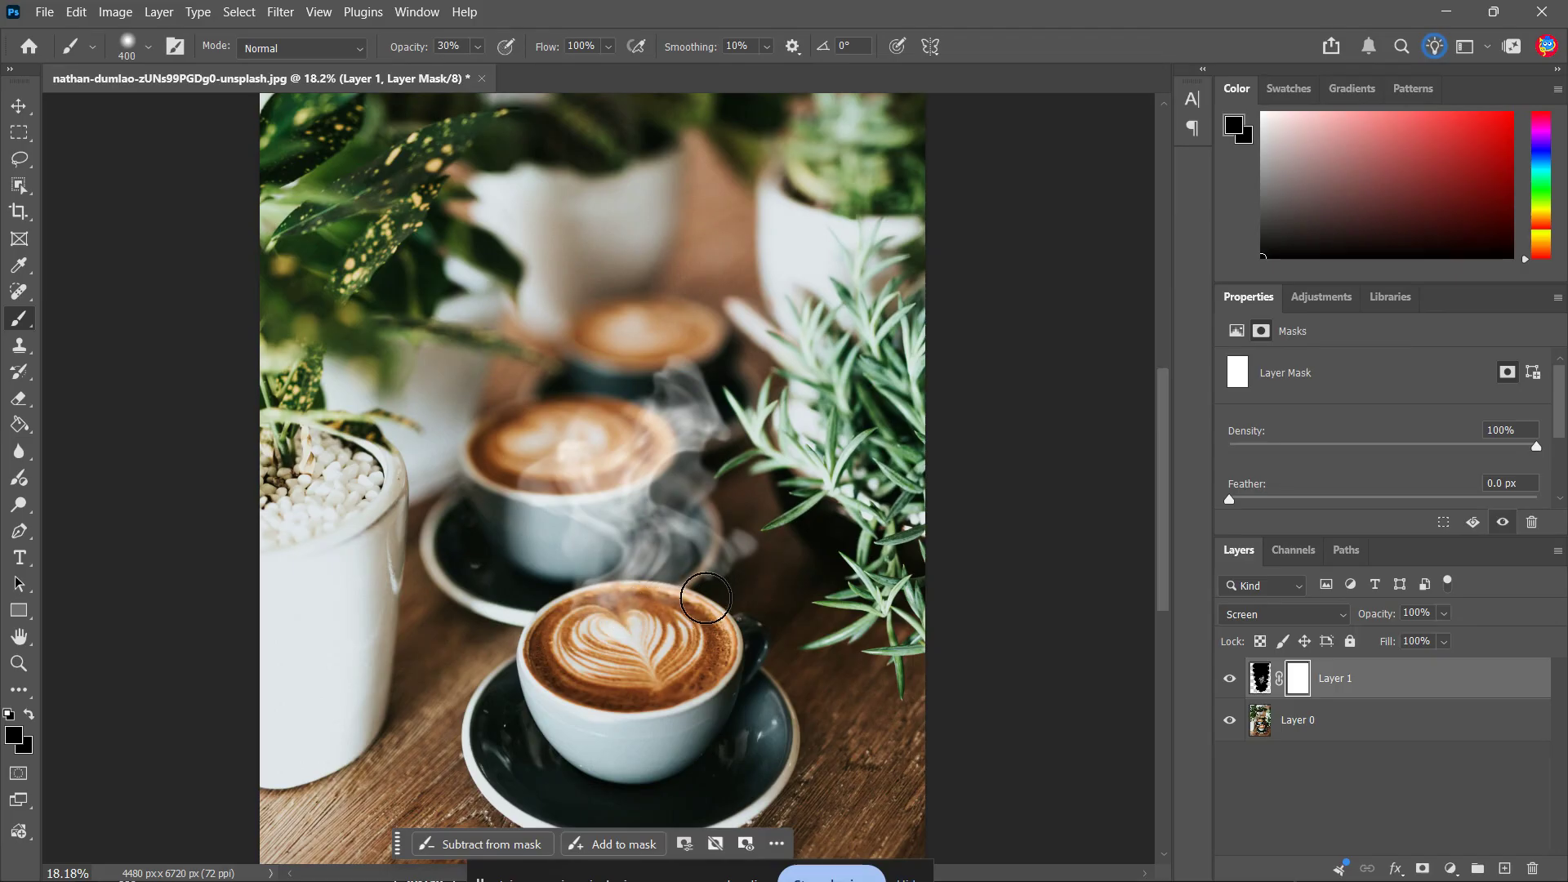
pyautogui.moveTo(736, 551)
pyautogui.mouseDown()
pyautogui.moveTo(748, 513)
pyautogui.moveTo(725, 371)
pyautogui.moveTo(676, 338)
pyautogui.moveTo(560, 392)
pyautogui.moveTo(529, 491)
pyautogui.moveTo(553, 571)
pyautogui.moveTo(595, 623)
pyautogui.moveTo(612, 403)
pyautogui.moveTo(634, 444)
pyautogui.mouseUp()
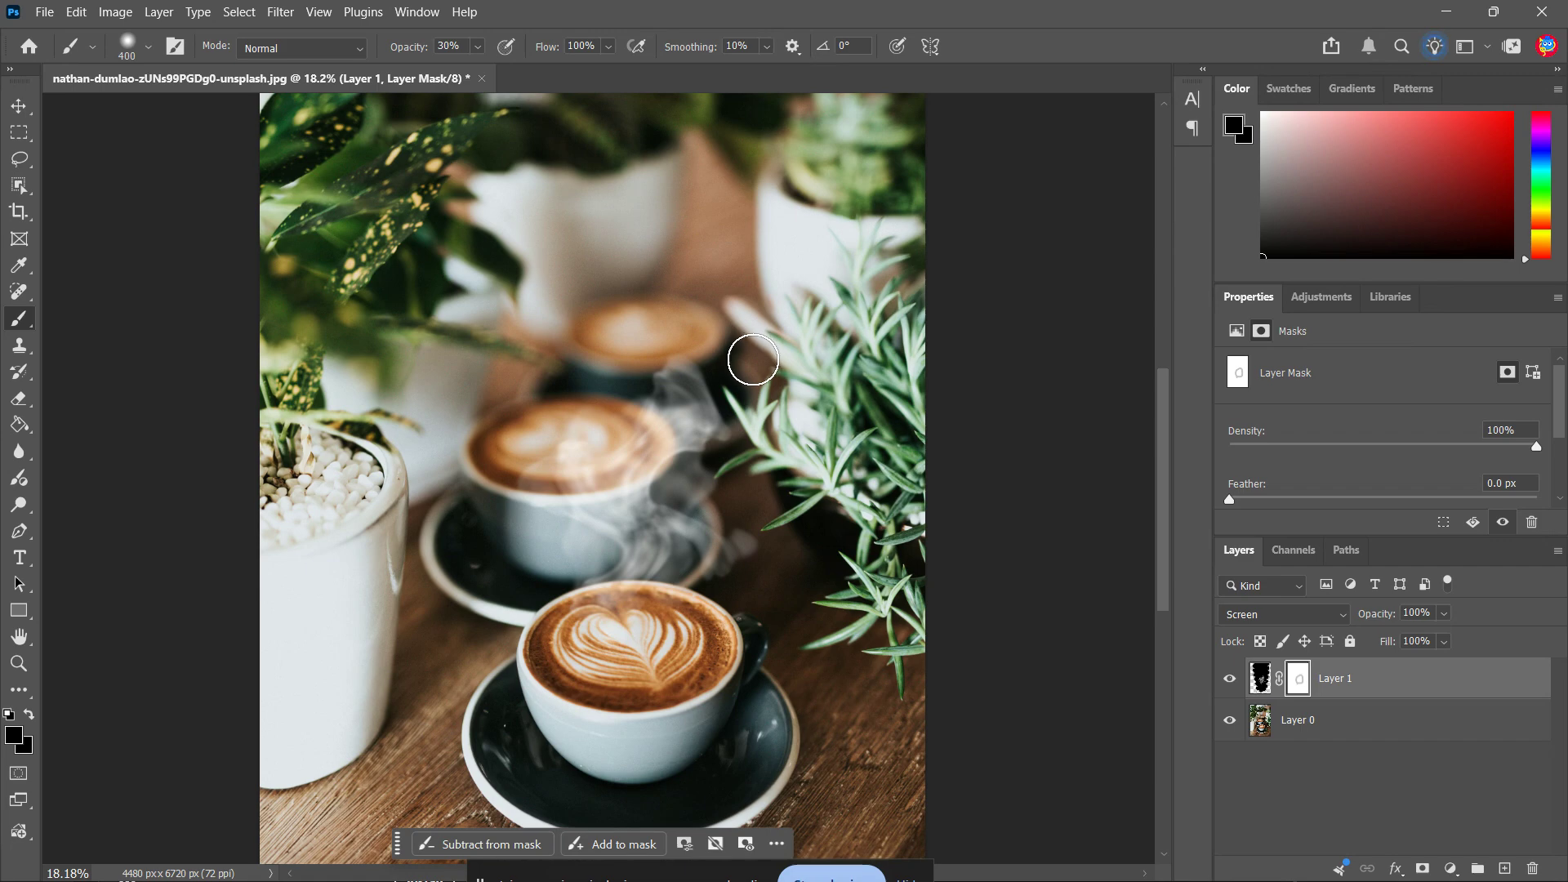
# Lower the smoke layer's opacity to 82% and deselect the layer with the Move tool
pyautogui.click(1444, 613)
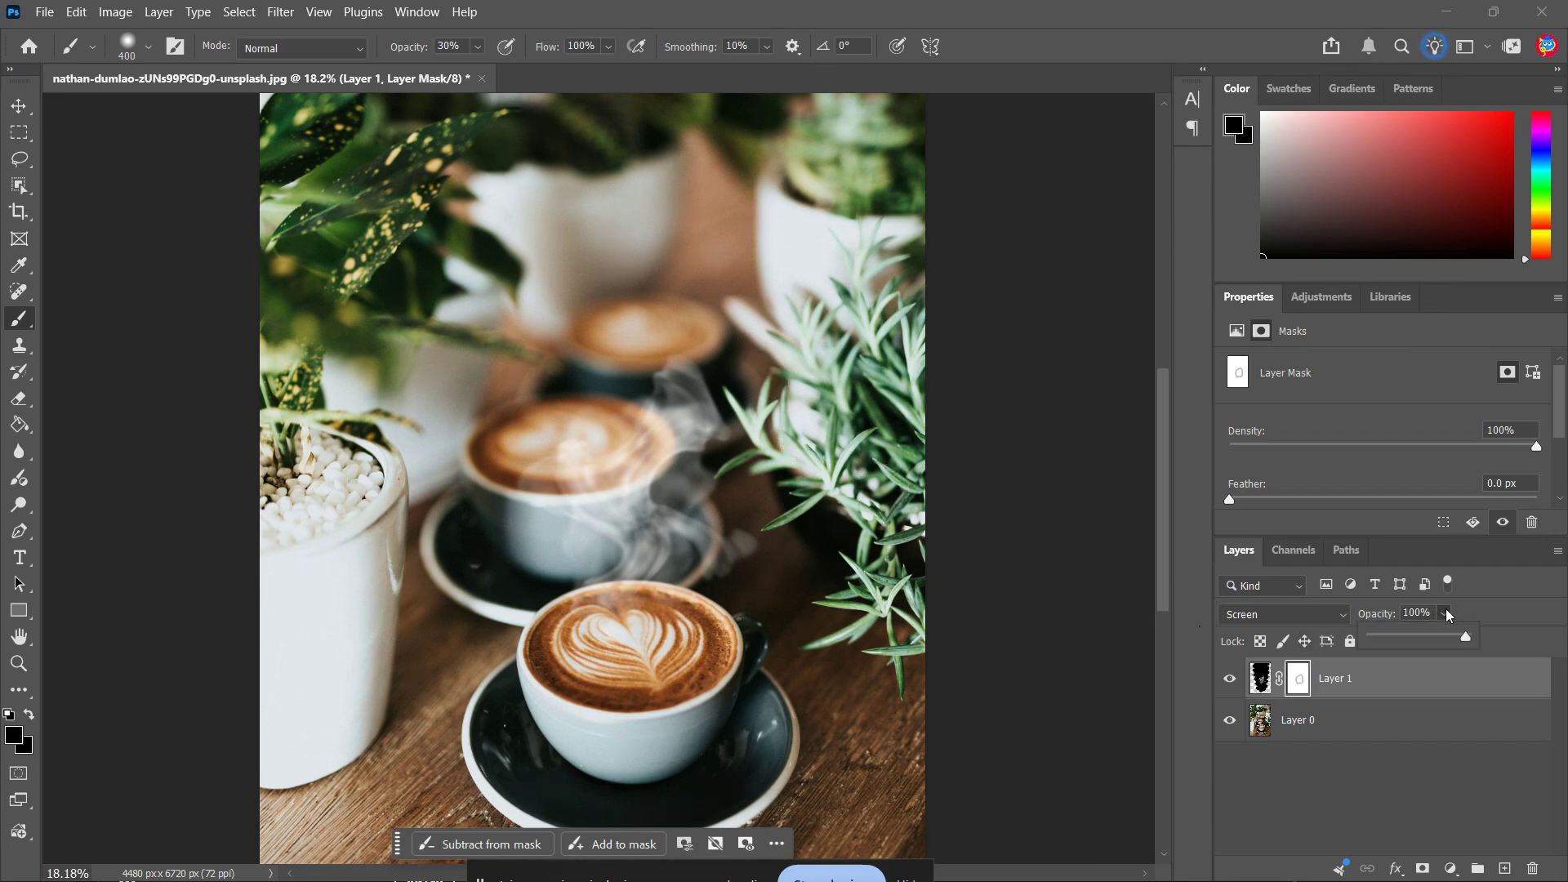
pyautogui.moveTo(1467, 640)
pyautogui.mouseDown()
pyautogui.moveTo(1441, 642)
pyautogui.moveTo(1459, 642)
pyautogui.mouseUp()
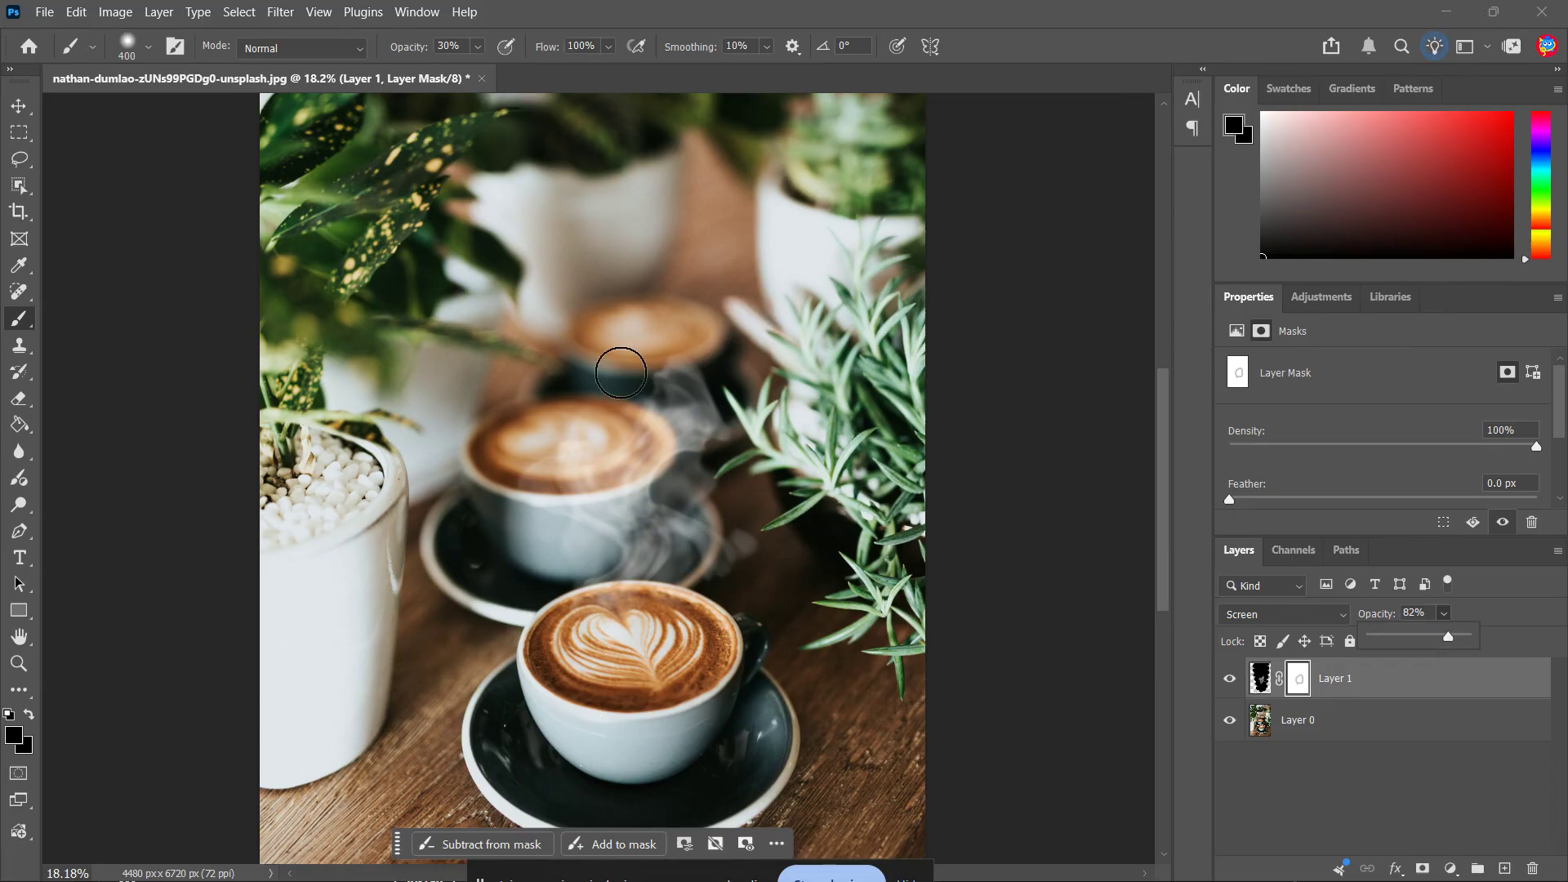
pyautogui.click(1065, 610)
pyautogui.press('v')
pyautogui.click(1052, 617)
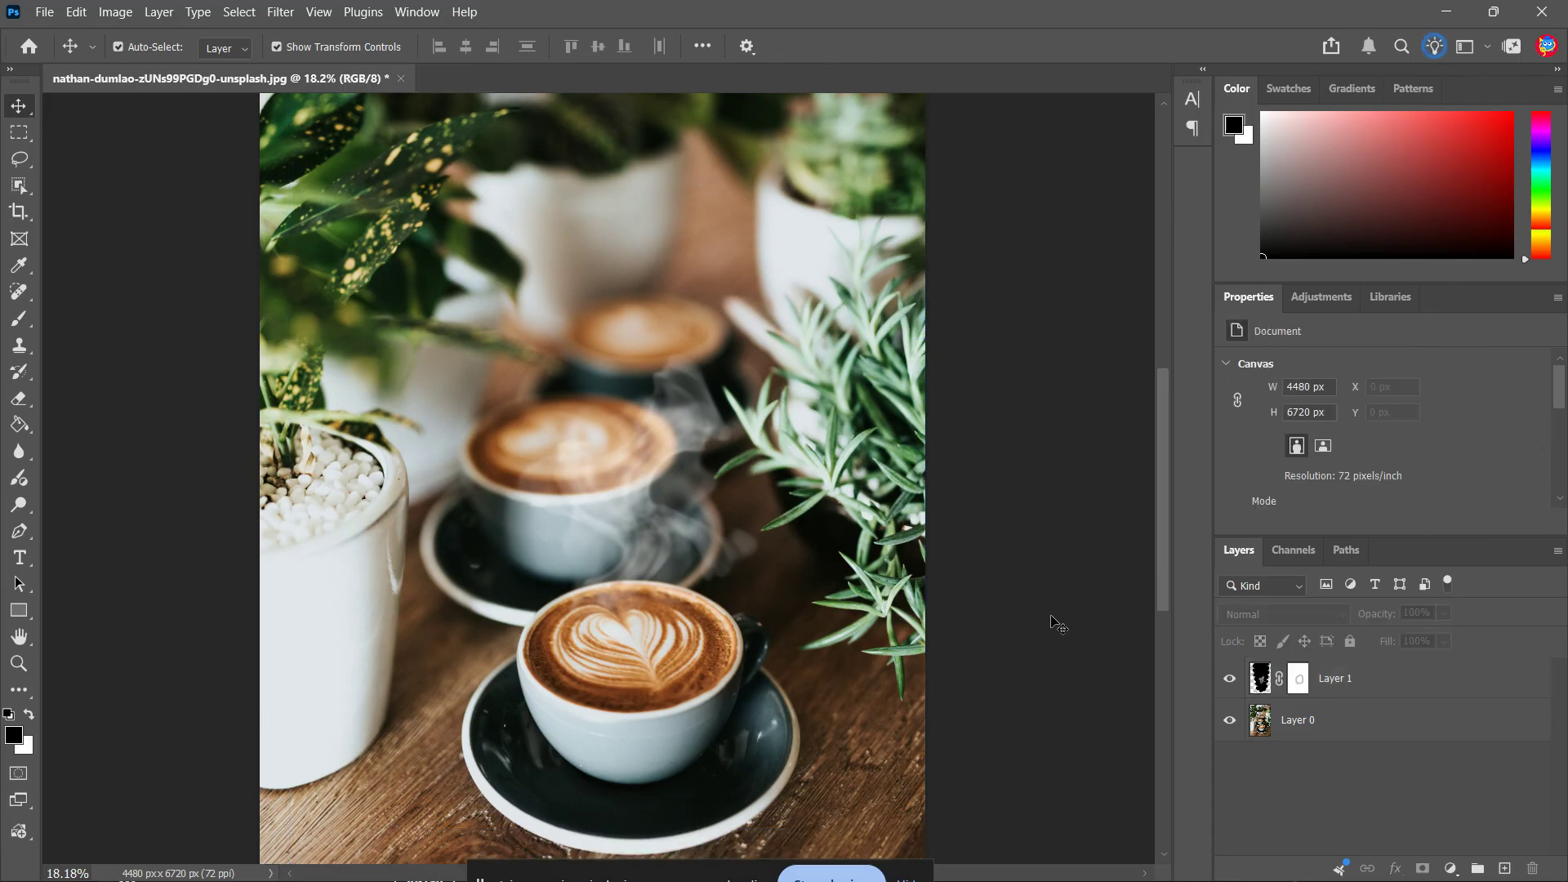
pyautogui.hotkey('ctrl', '0')
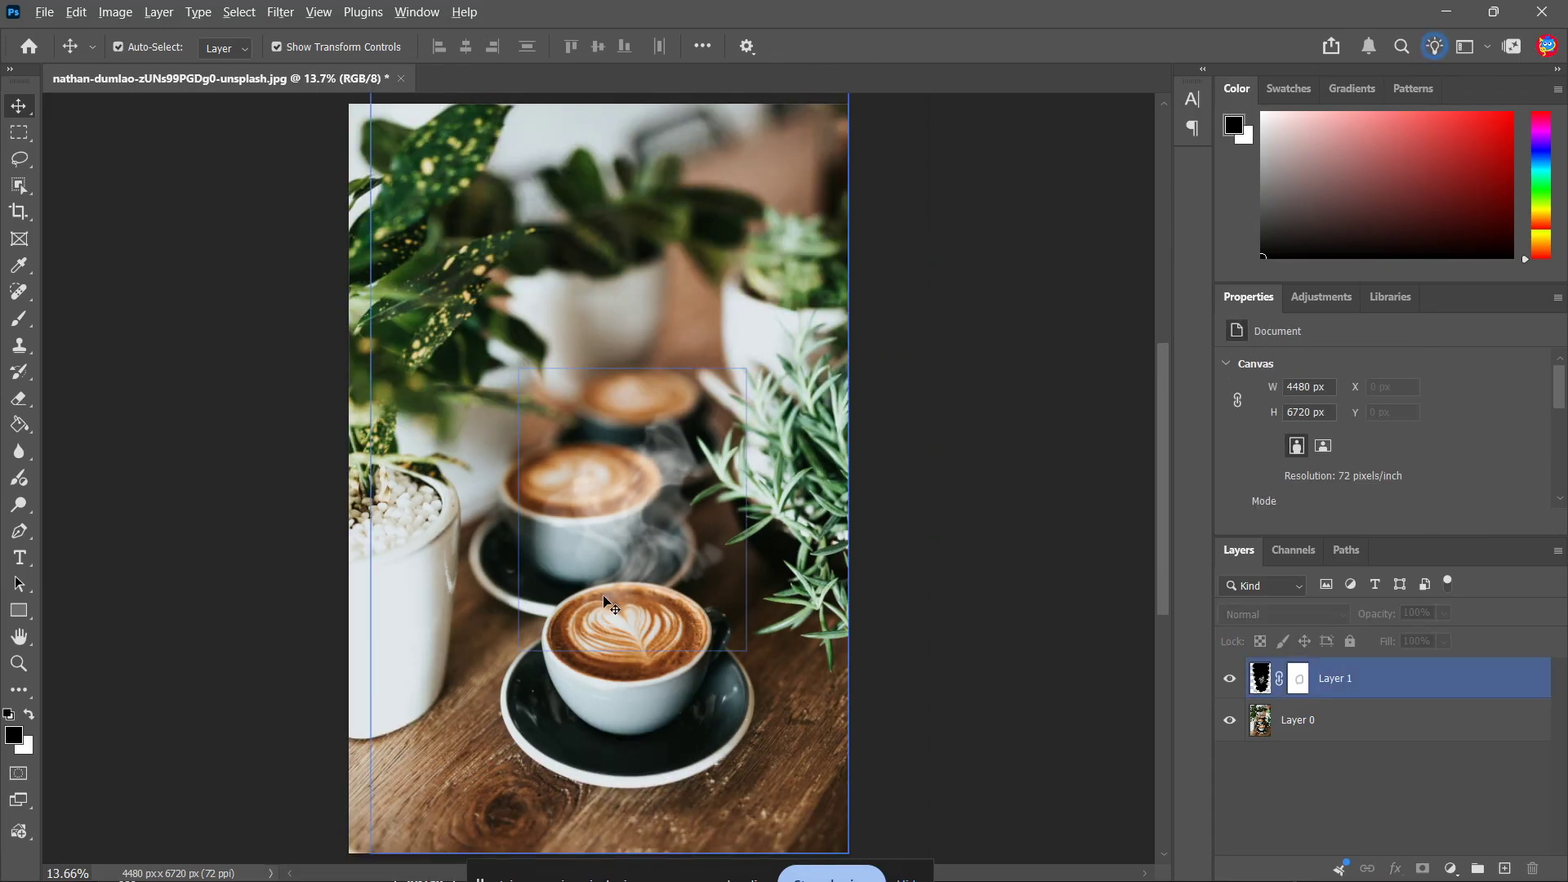
pyautogui.scroll(7, 645, 556)
pyautogui.scroll(1, 667, 552)
pyautogui.scroll(-2, 670, 560)
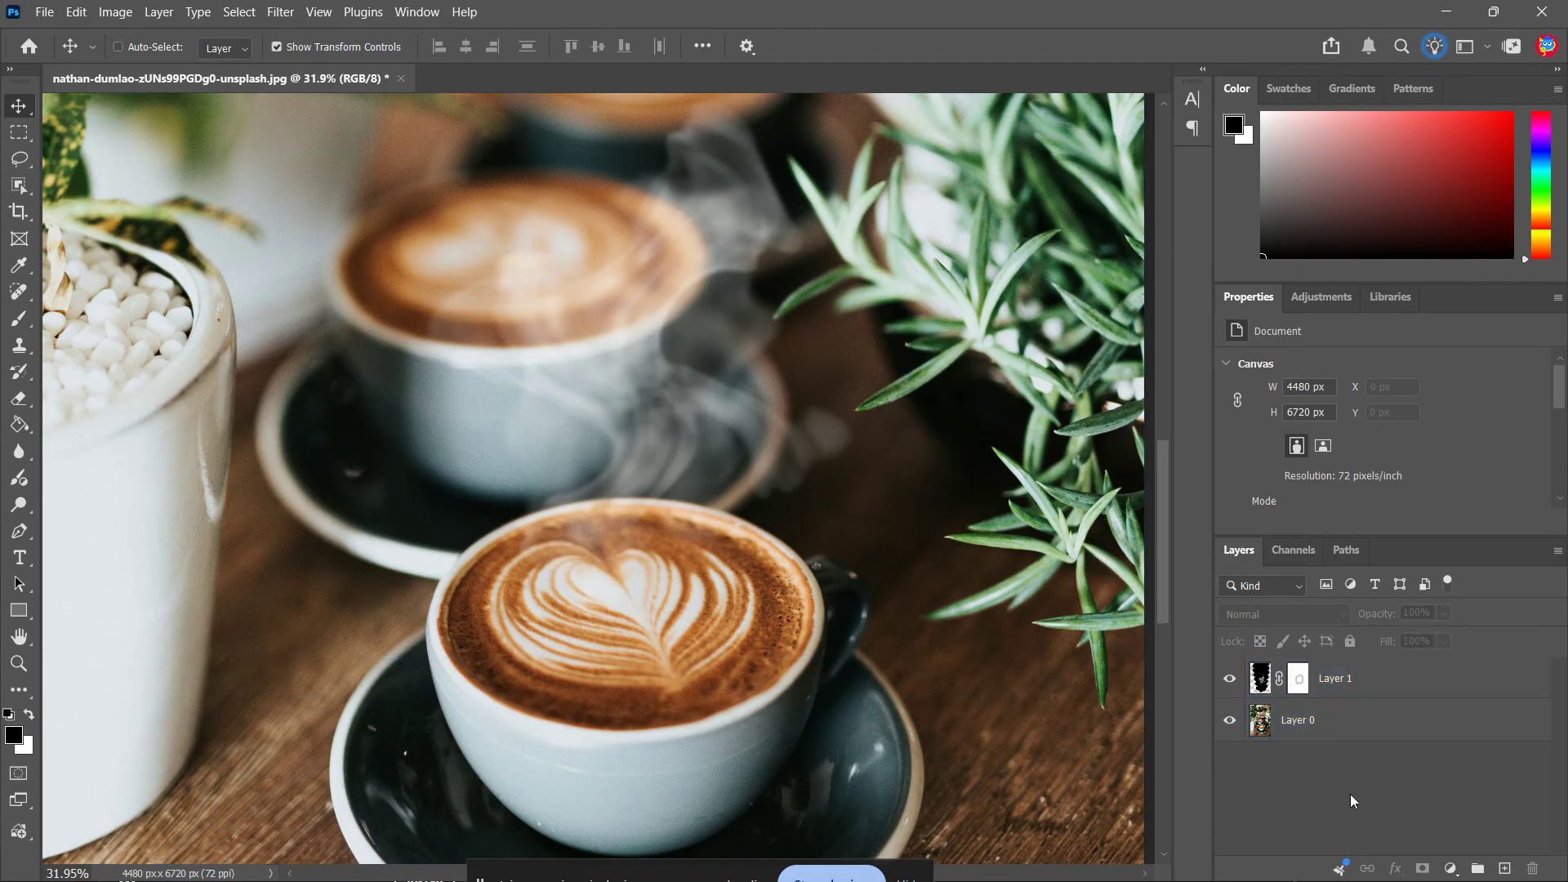
pyautogui.hotkey('ctrl', '0')
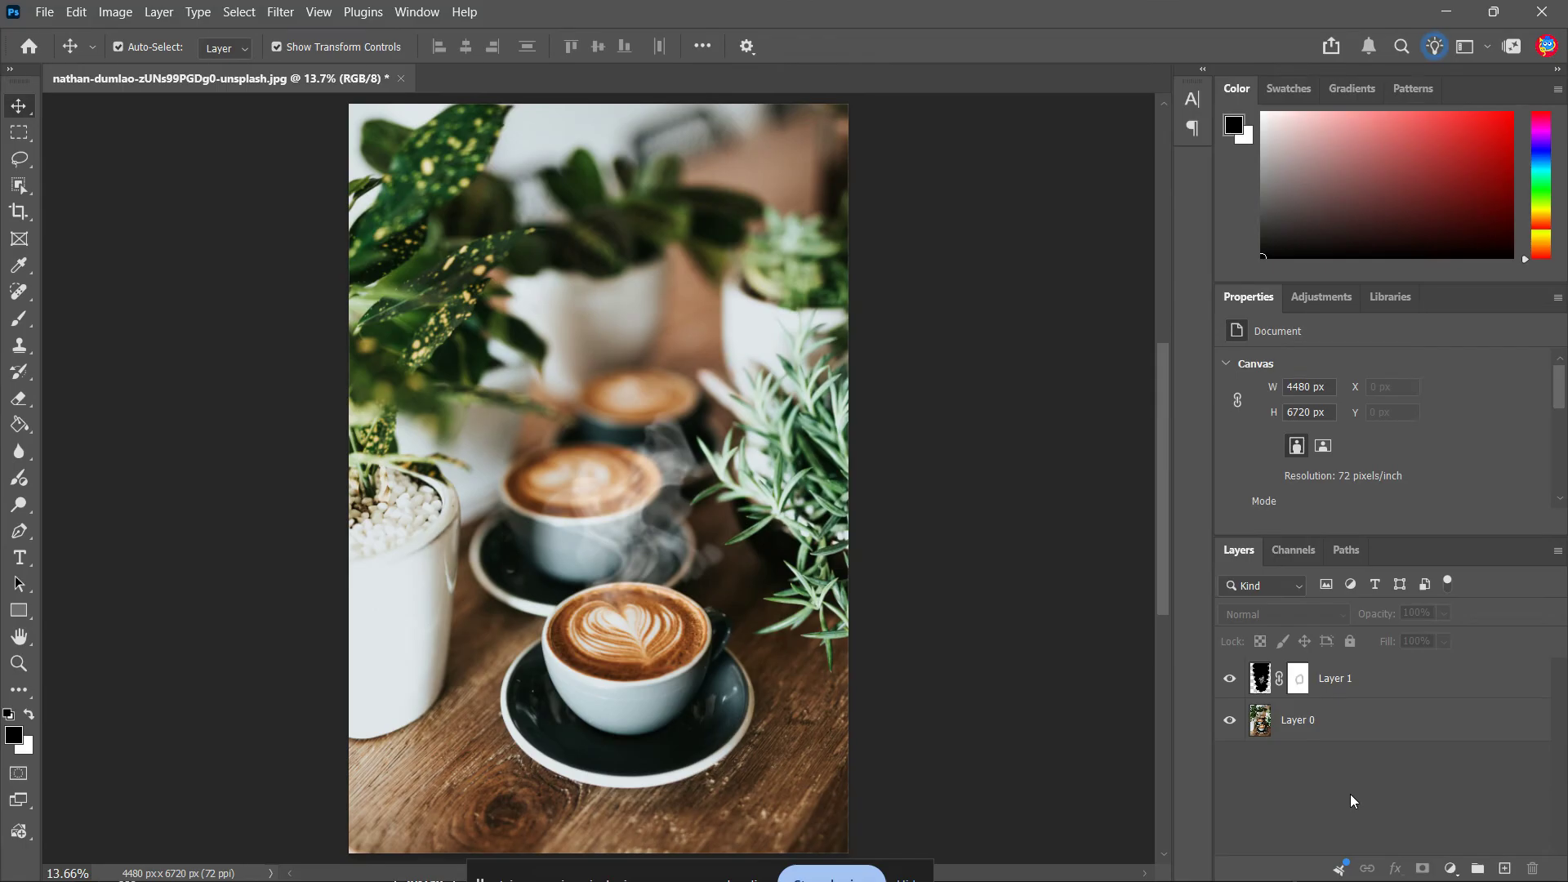